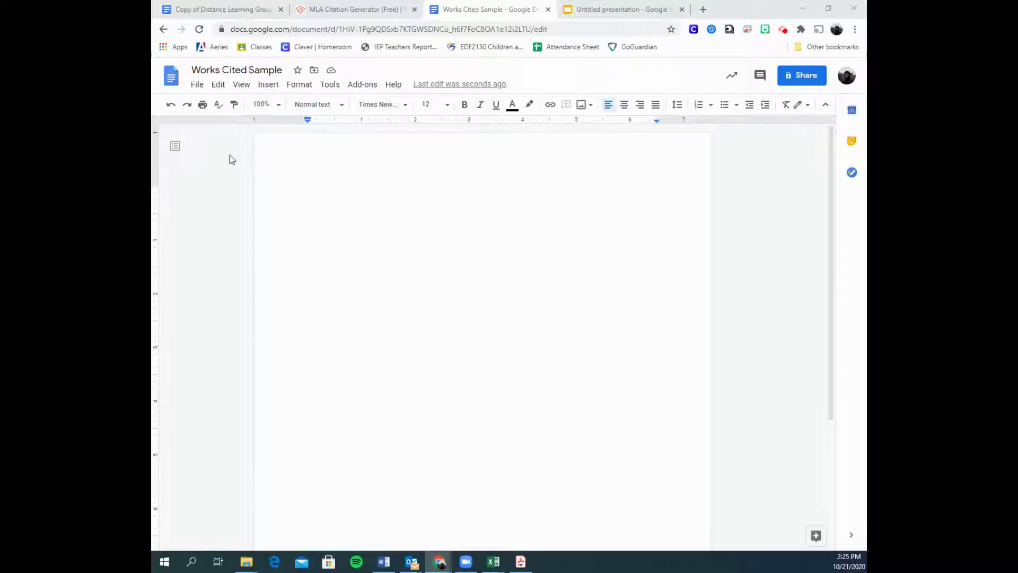
- Check the page setup: portrait Letter (8.5" x 11") paper with 1-inch margins
click(196, 86)
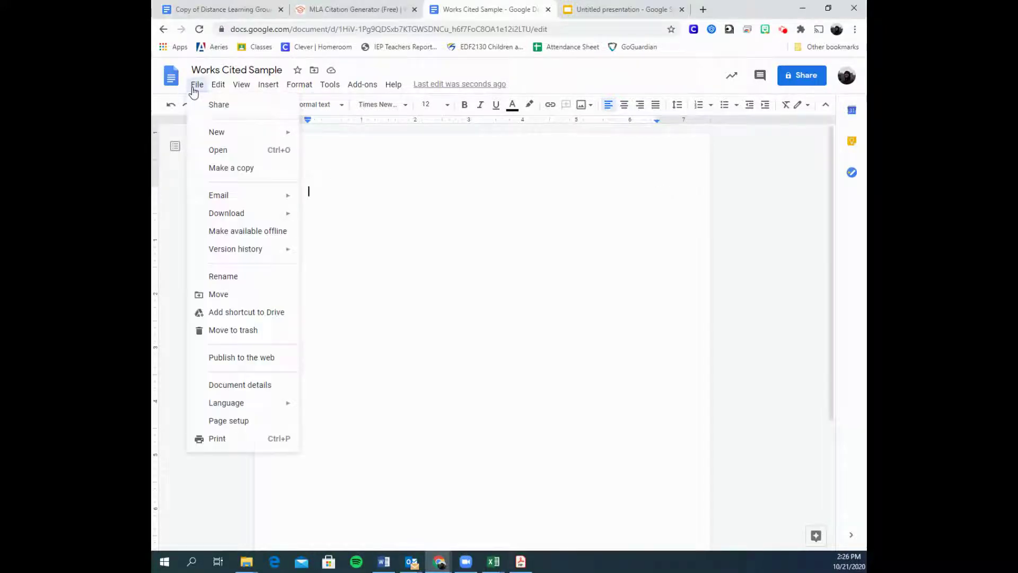
click(239, 421)
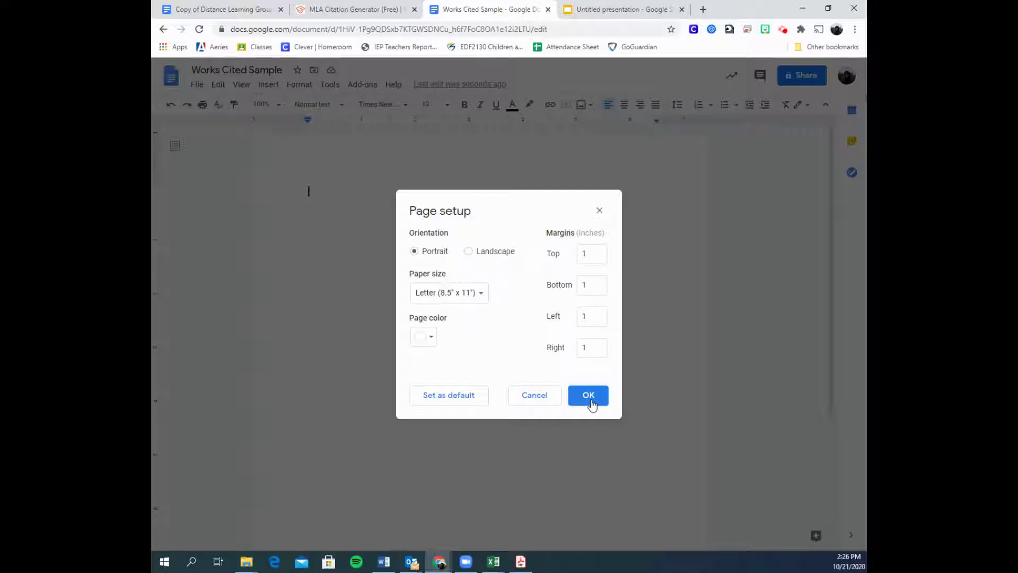
- Apply the 1-inch margins, type 'Works Cited' on the first line, and centre it
click(589, 402)
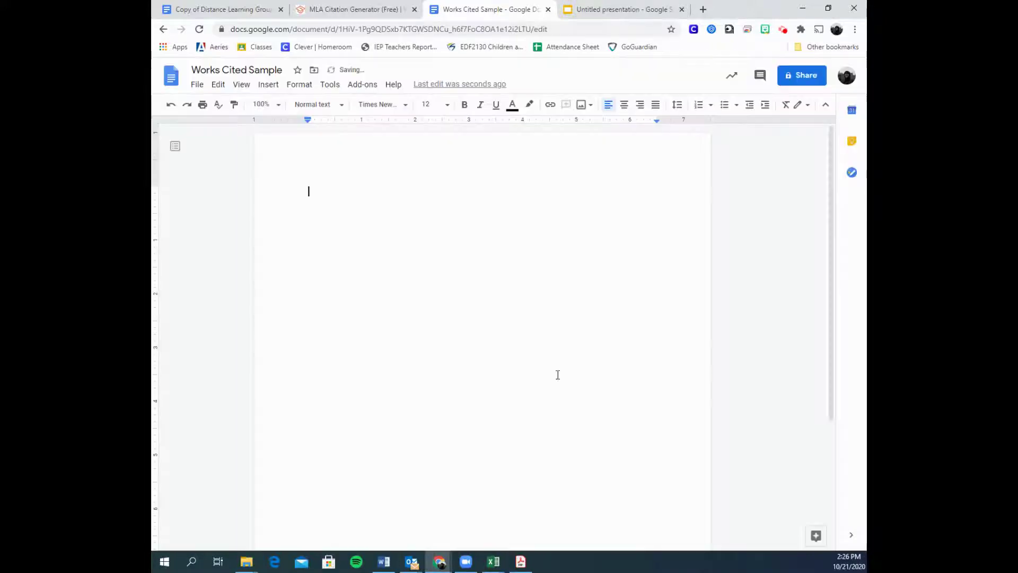
click(402, 188)
text(Works)
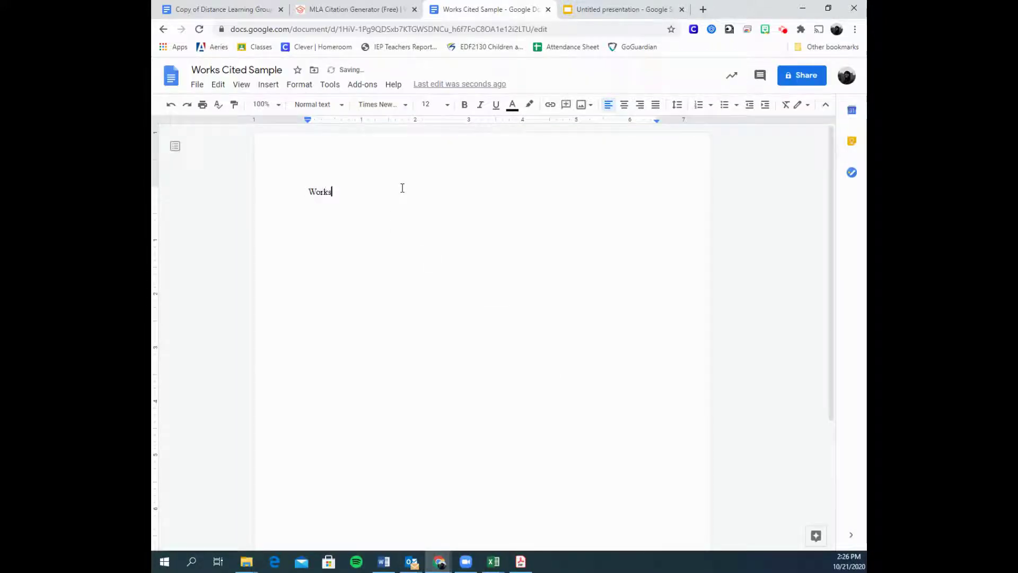
text( C)
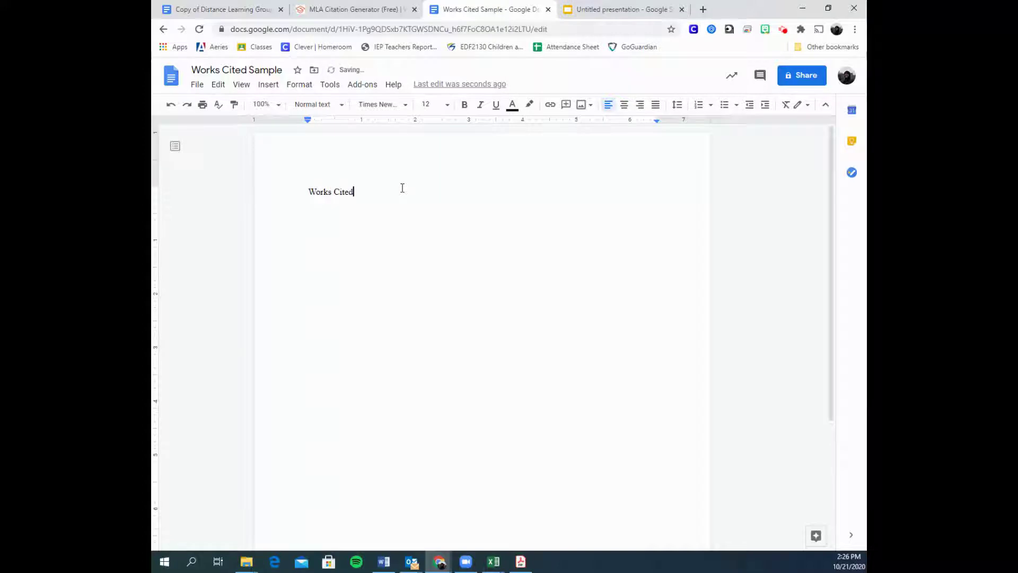
text(ited)
triple_click(334, 193)
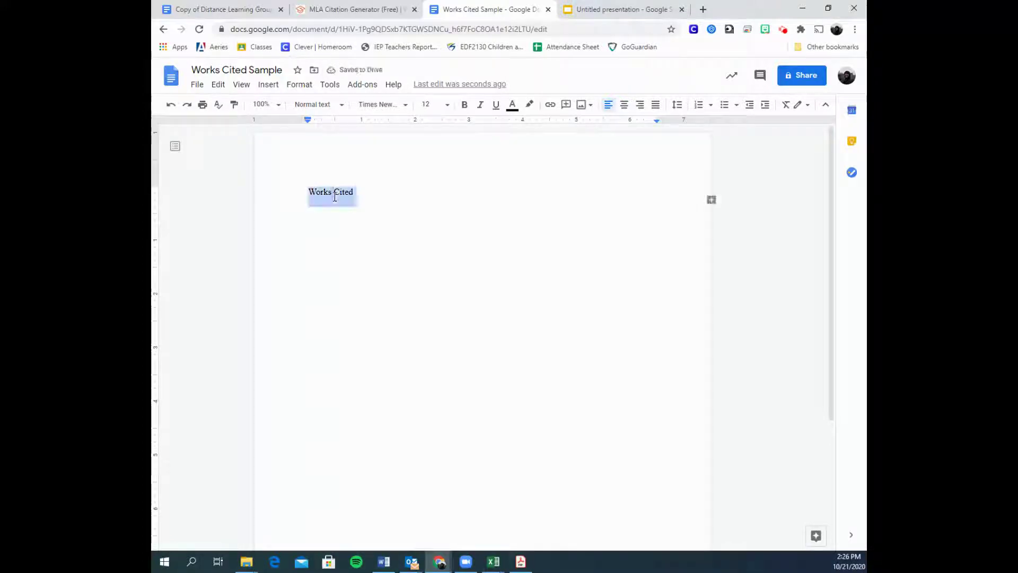
click(625, 105)
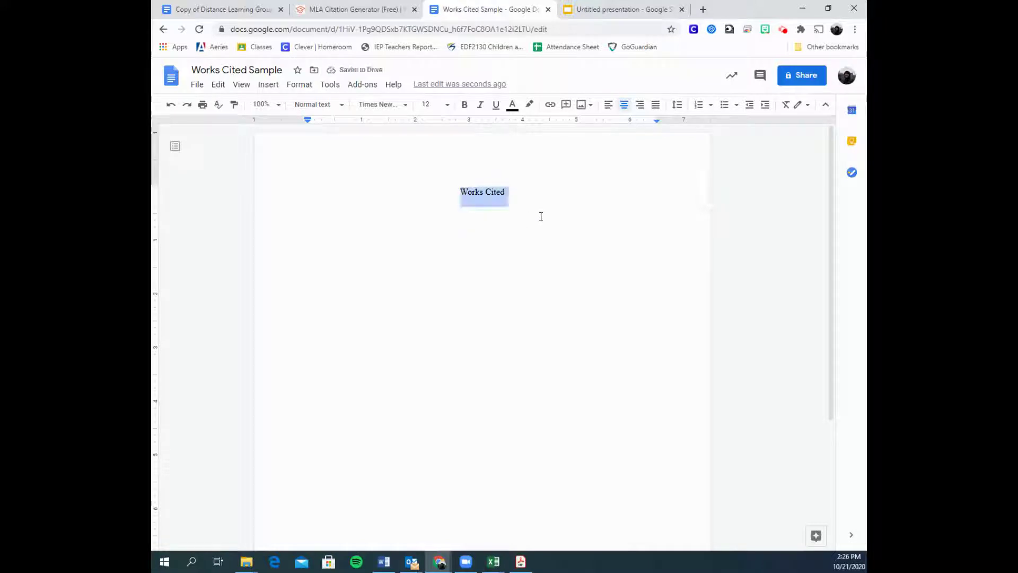
- Set the Works Cited heading to Times New Roman, 12 pt
click(395, 106)
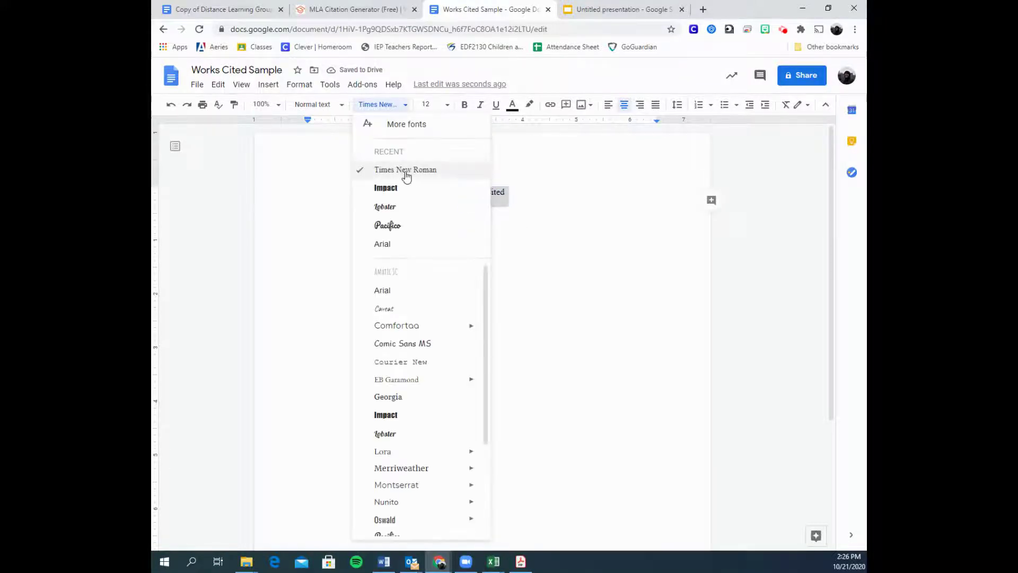
click(406, 170)
click(445, 106)
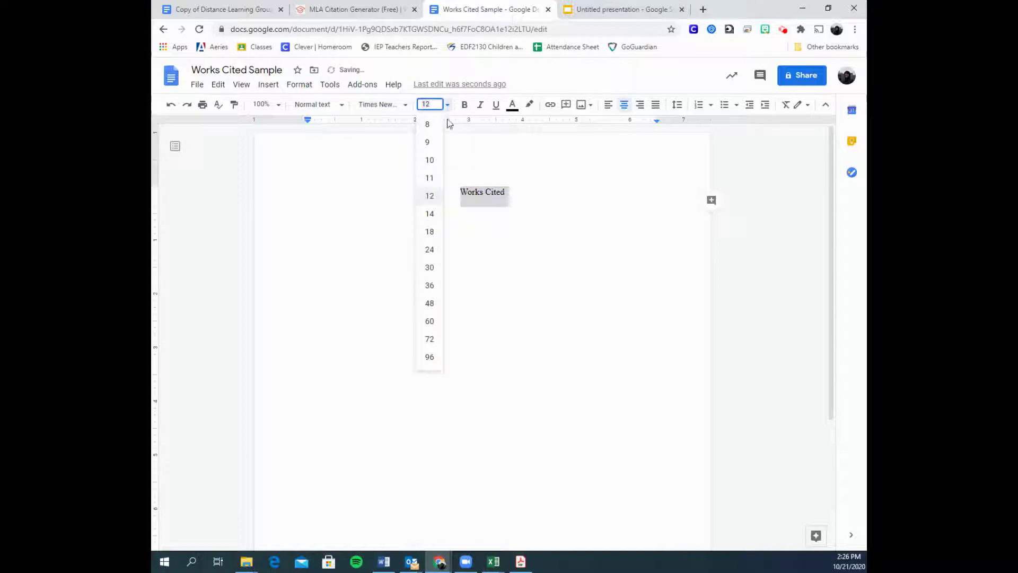
click(429, 197)
click(523, 197)
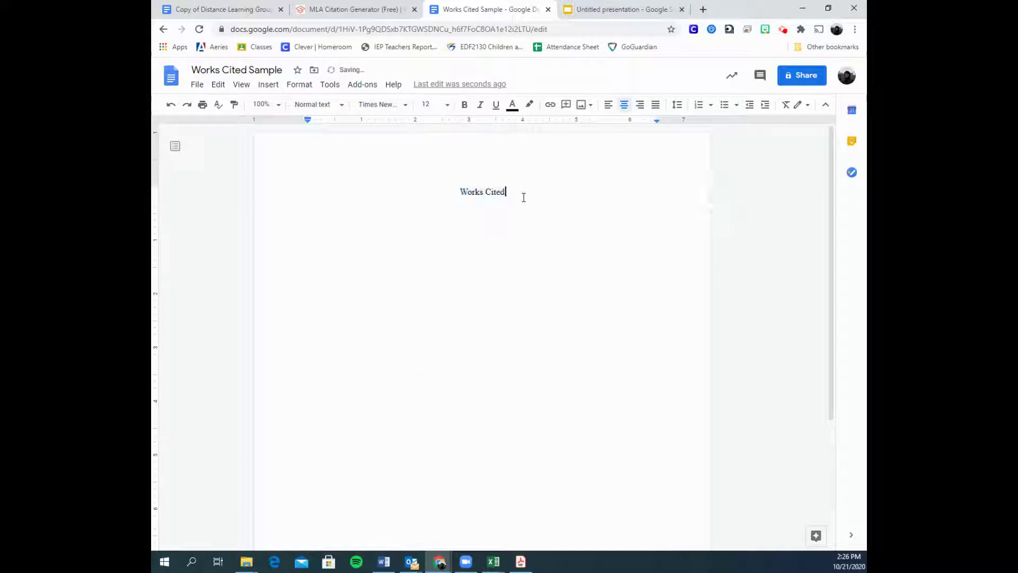
triple_click(523, 197)
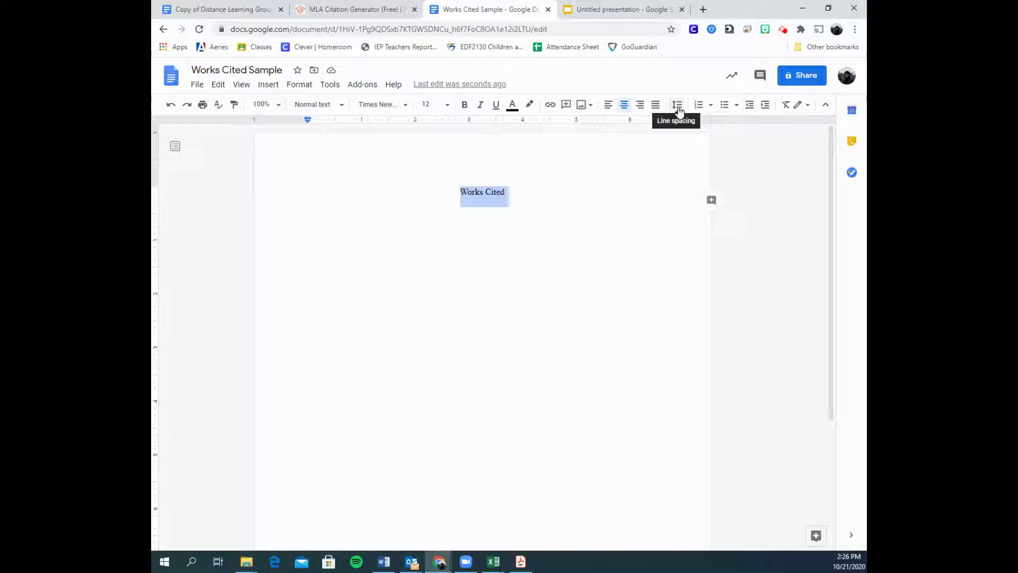
- Double-space the heading and add a left-aligned empty line below it
click(678, 107)
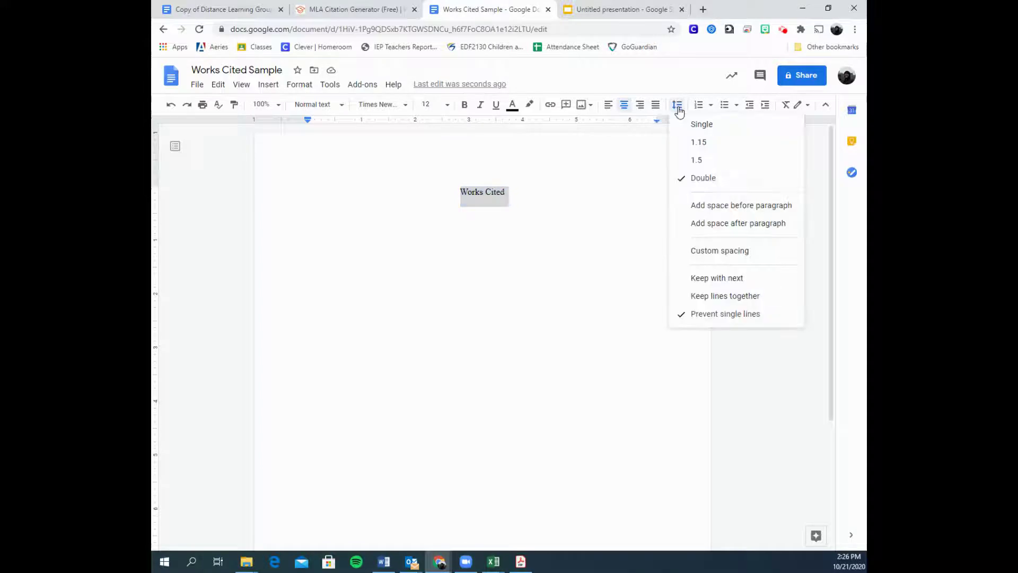
click(562, 197)
key(Return)
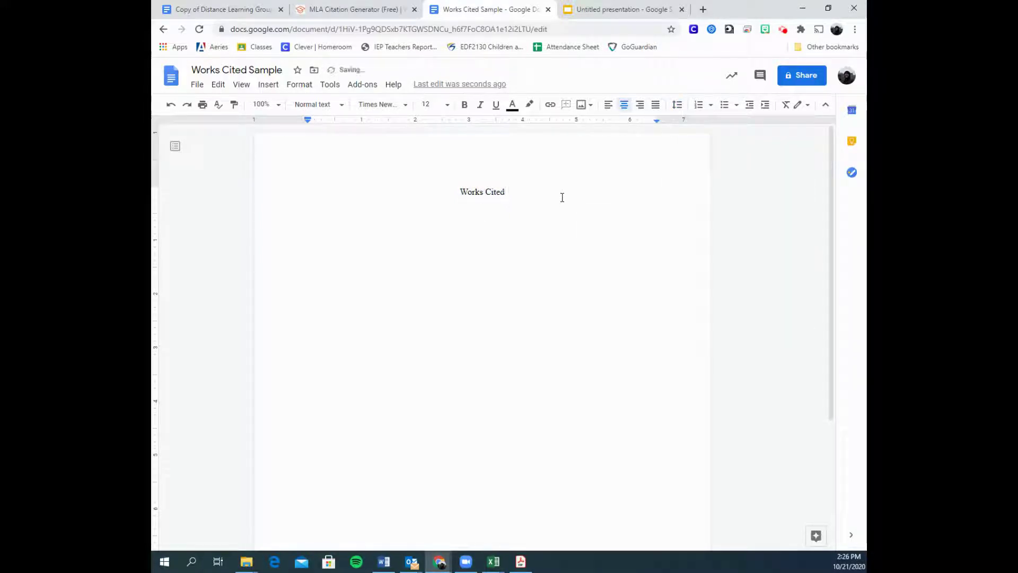
click(608, 105)
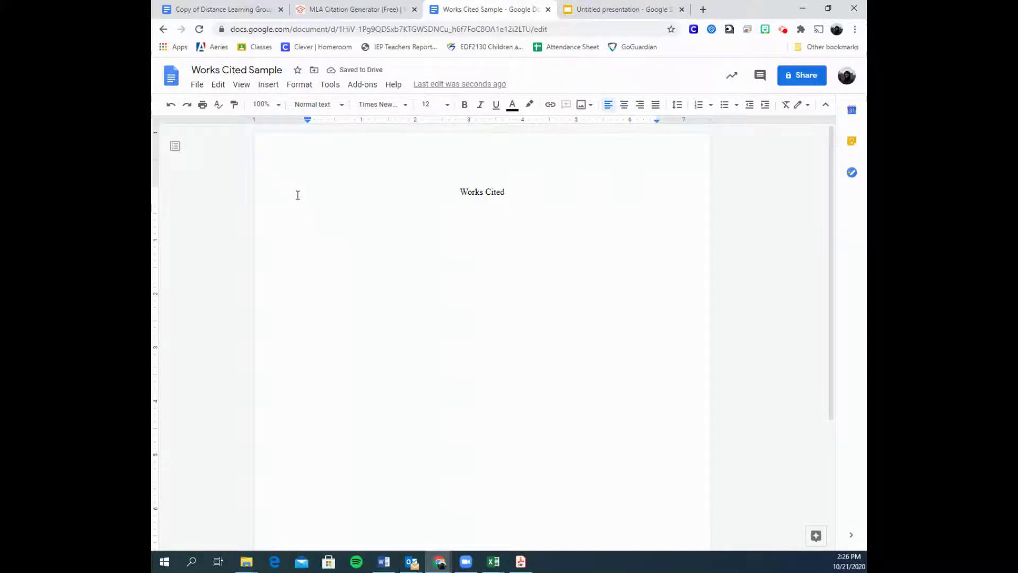
- Copy the first Edutopia link from the Distance Learning Group Cites document, then go to Scribbr
click(219, 6)
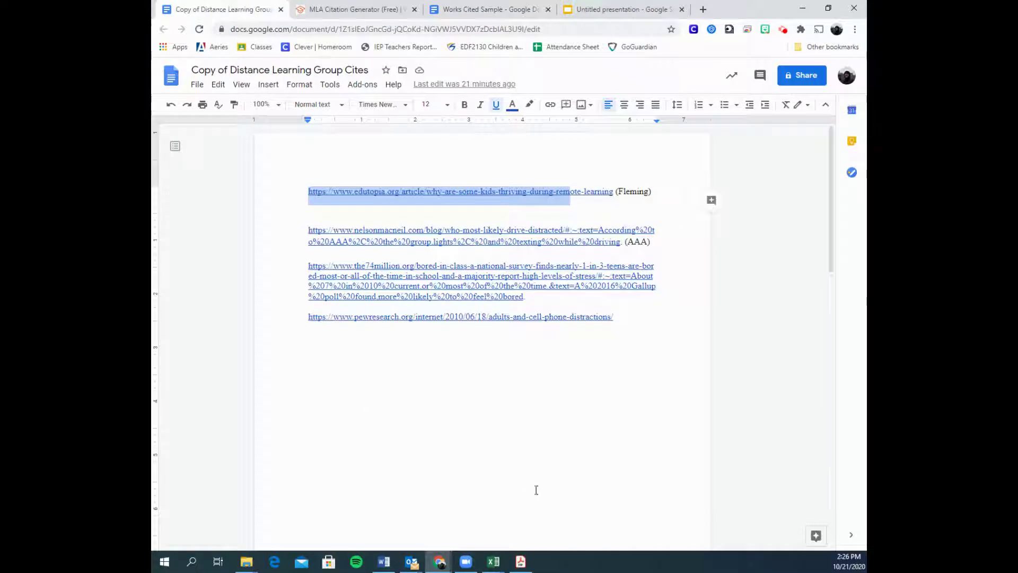
drag(308, 191, 478, 192)
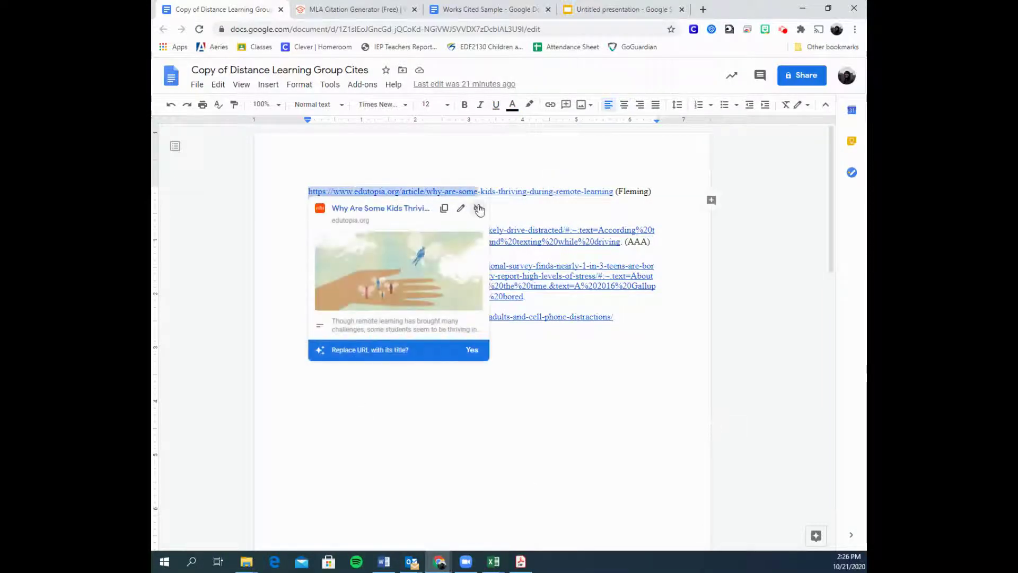
click(445, 210)
click(365, 7)
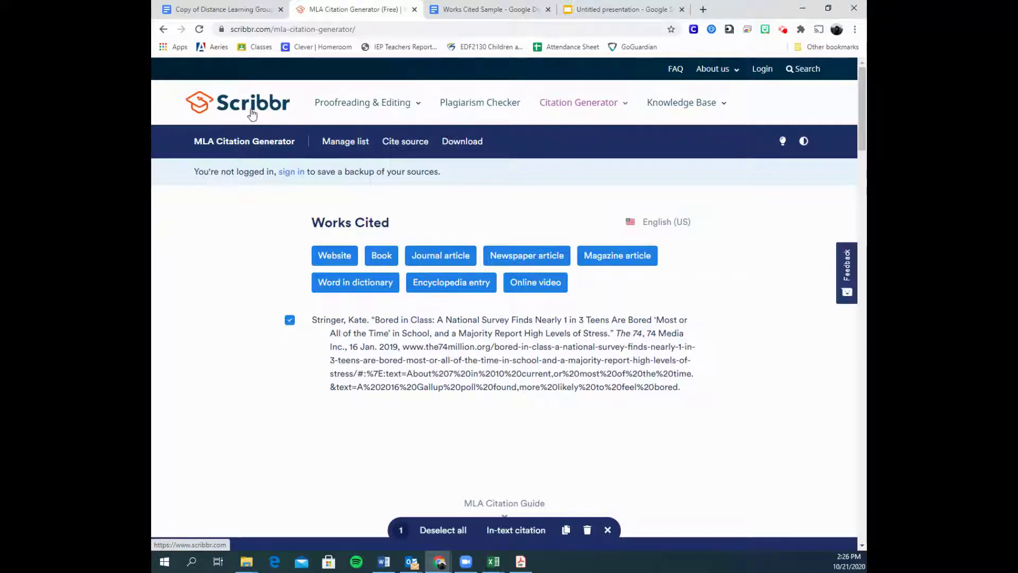
- Reload the MLA generator, start a Website citation, and search the pasted Edutopia URL
mouse_move(593, 102)
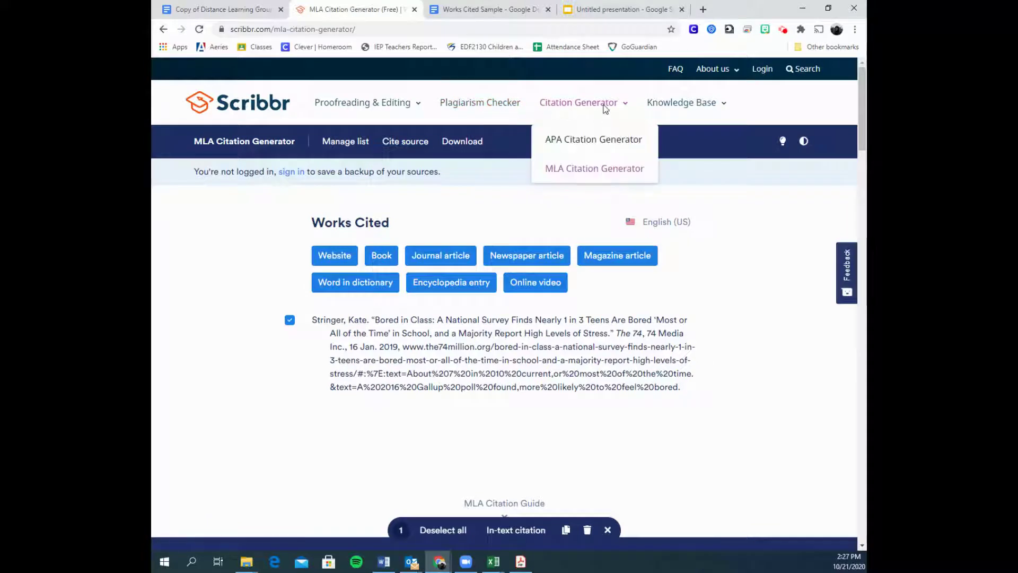
click(603, 175)
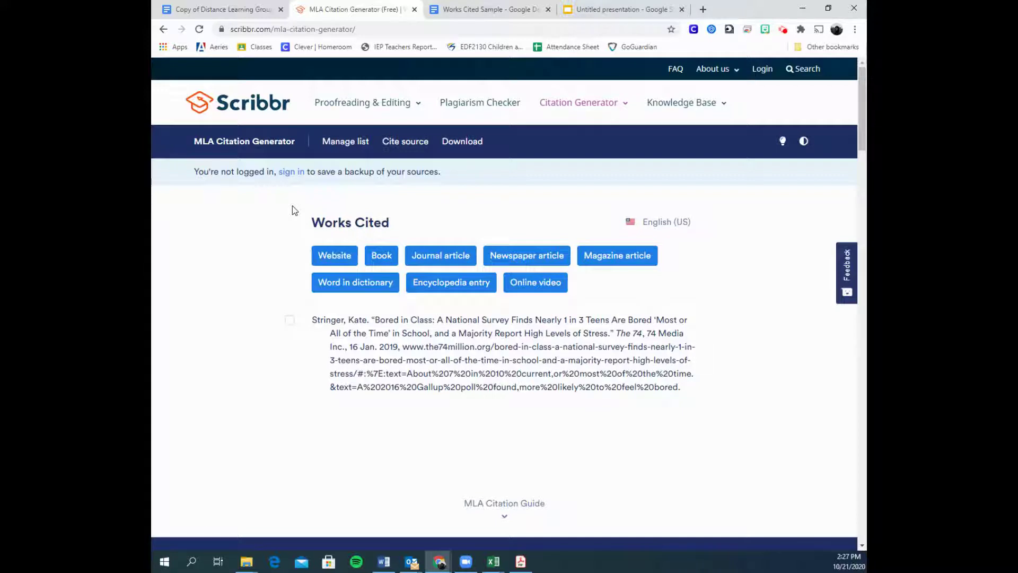
click(335, 258)
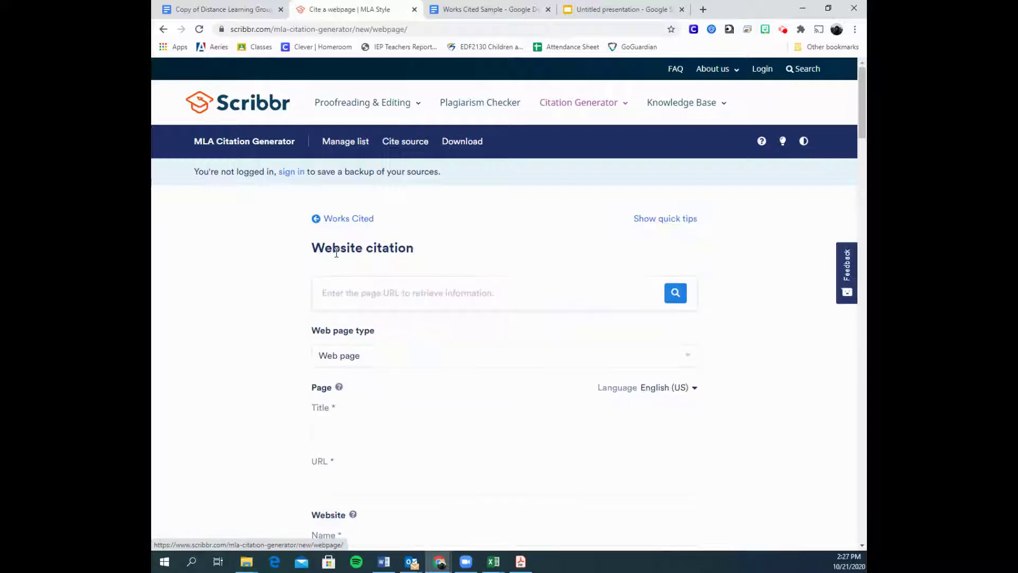
click(387, 299)
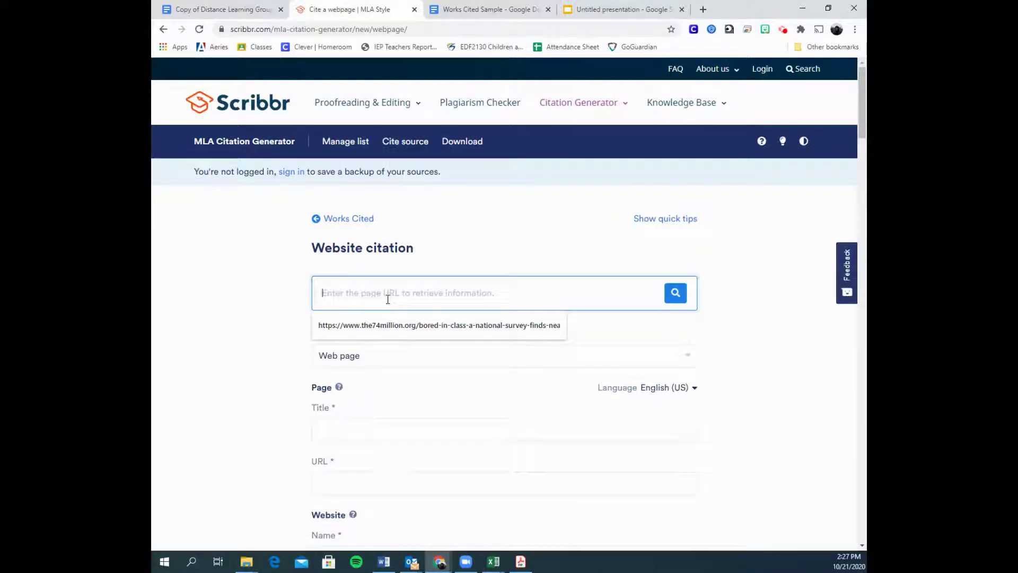
key(ctrl+v)
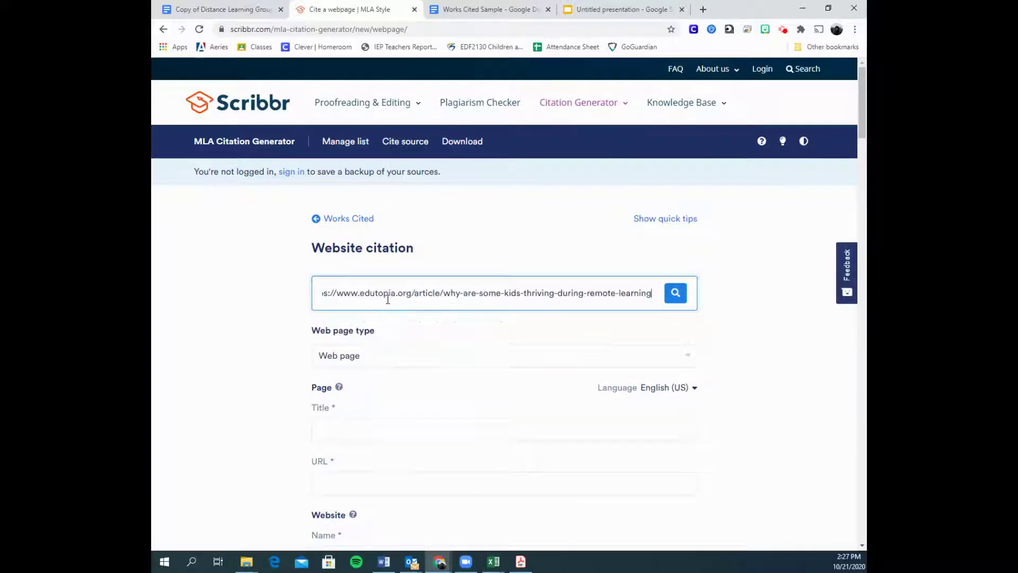
click(675, 293)
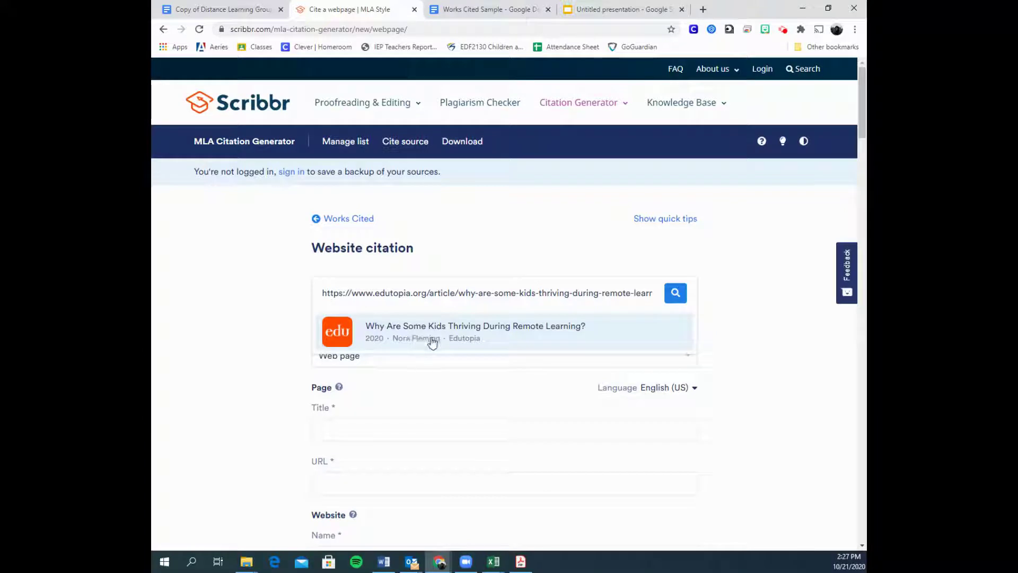
- Fill the form from the Edutopia result and load the article in a tab beside Scribbr
click(537, 337)
click(703, 9)
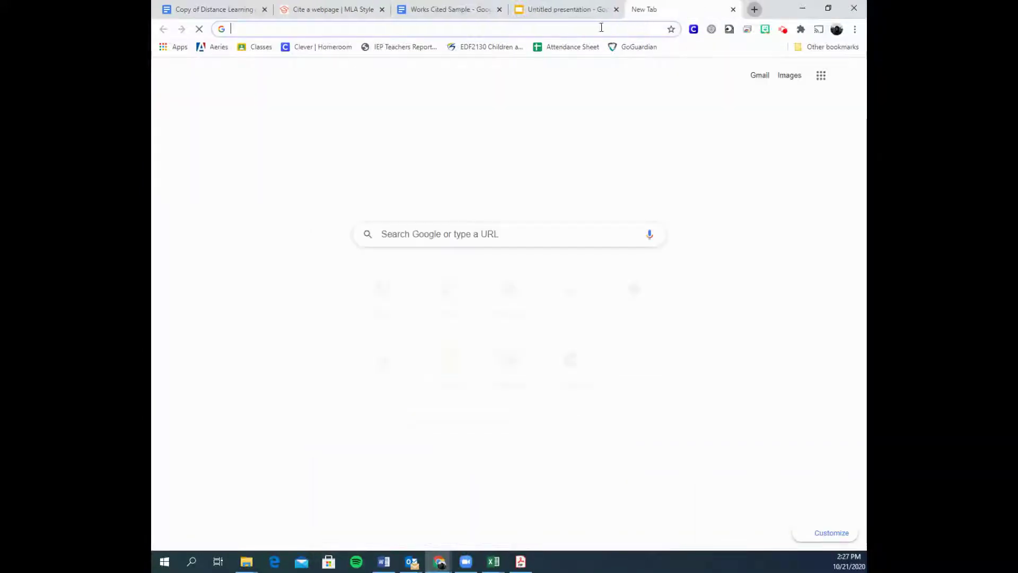
key(ctrl+v)
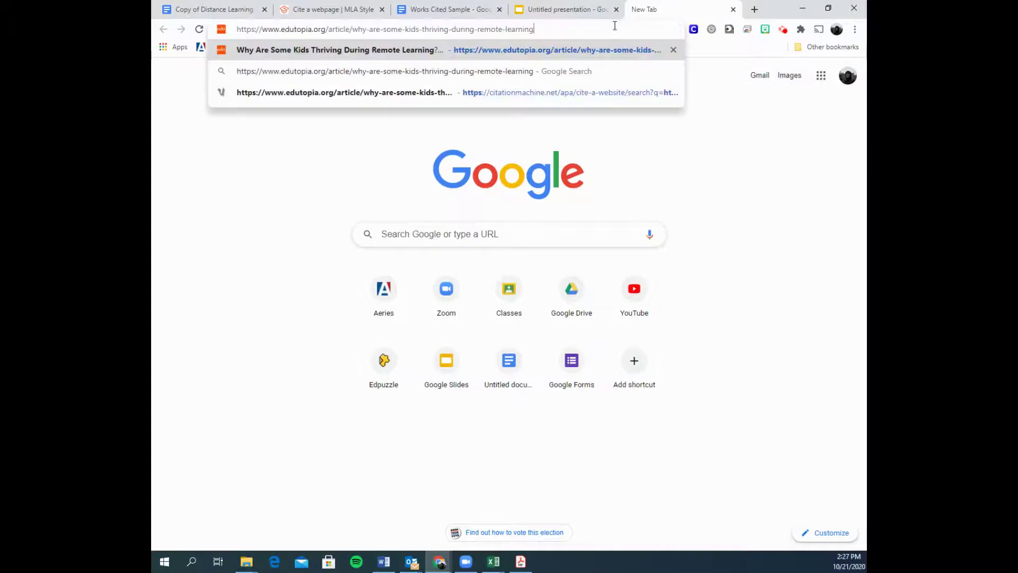
key(Return)
drag(636, 11, 451, 11)
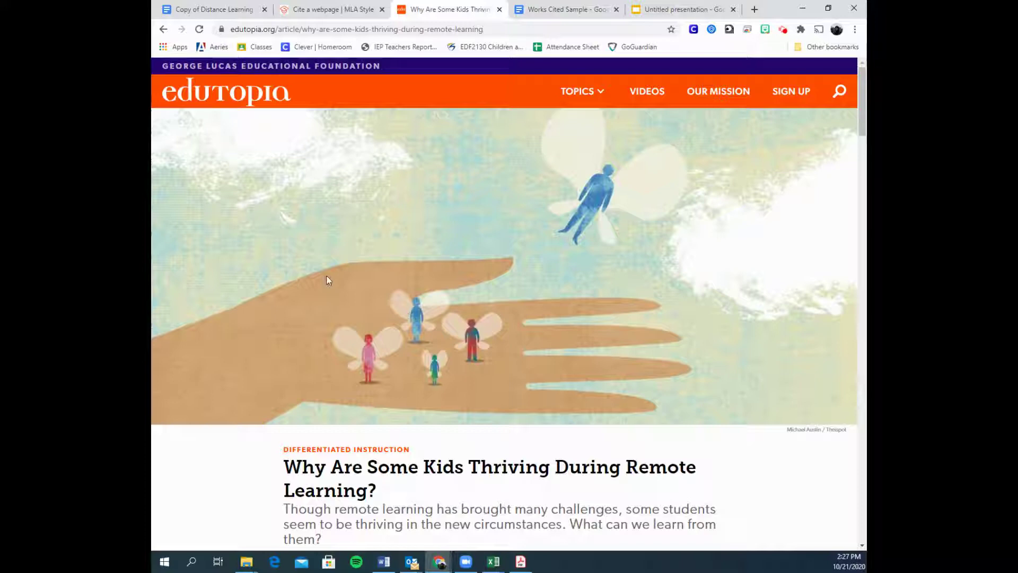
click(331, 9)
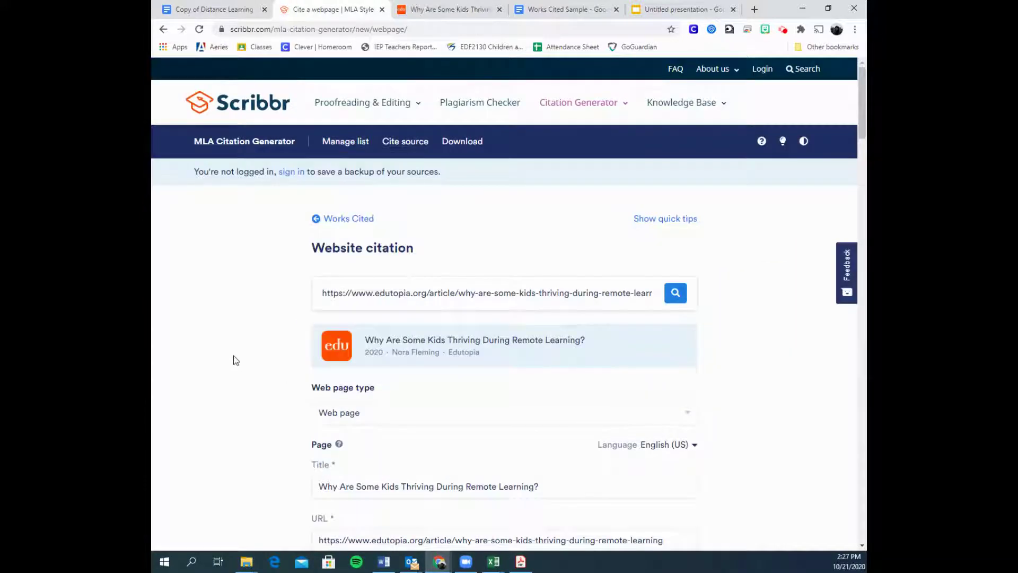
- Compare the auto-filled title and website name with the Edutopia article, leaving both unchanged
scroll(236, 360, down, 4)
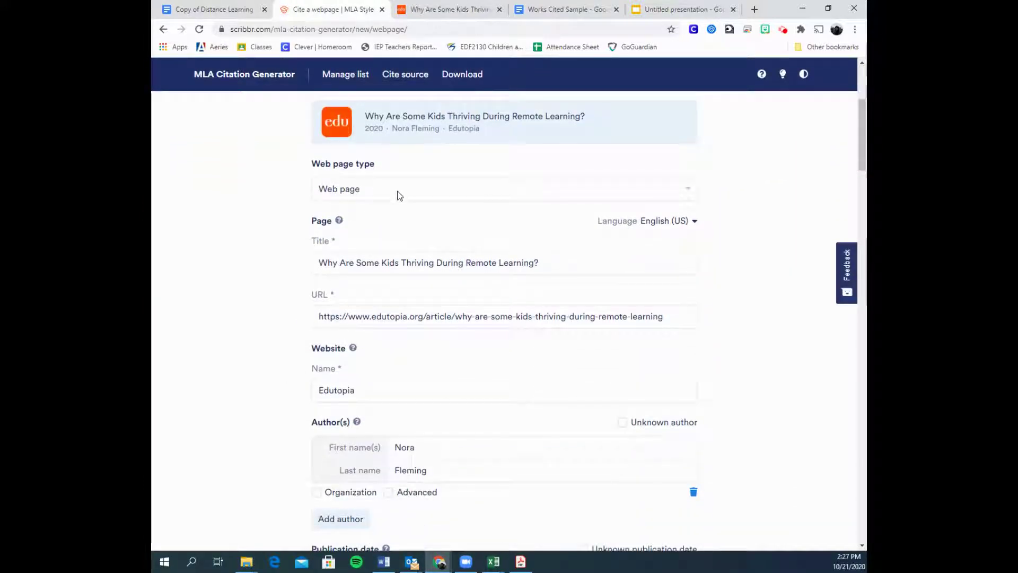
drag(327, 263, 546, 263)
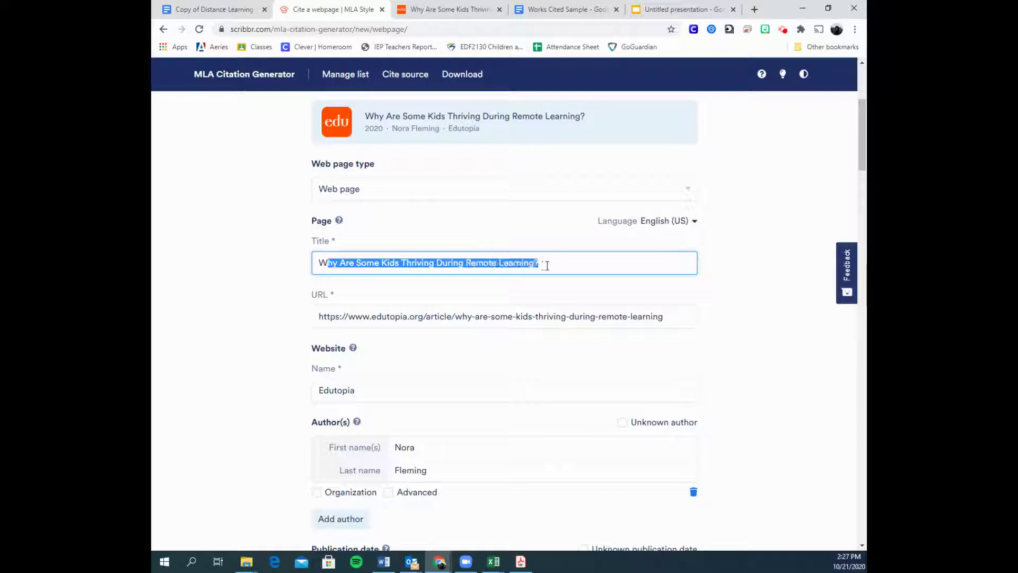
click(545, 263)
scroll(422, 421, down, 4)
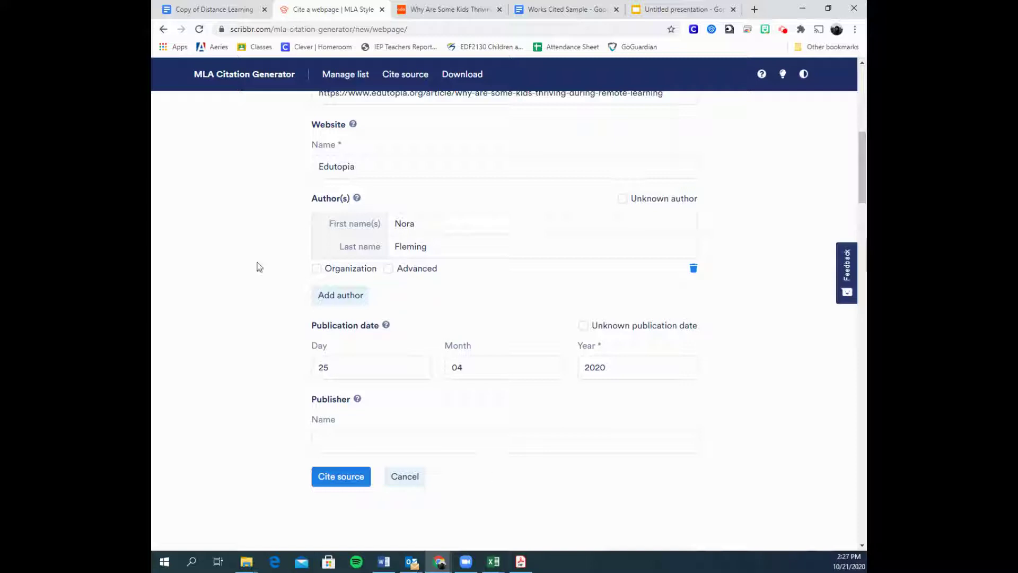
scroll(260, 267, up, 3)
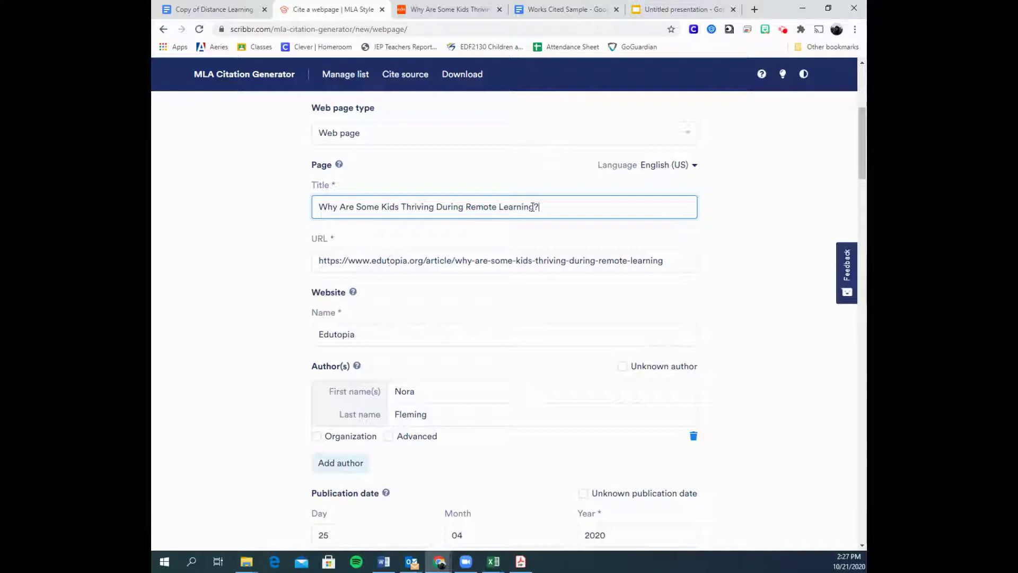
drag(552, 207, 414, 28)
click(425, 10)
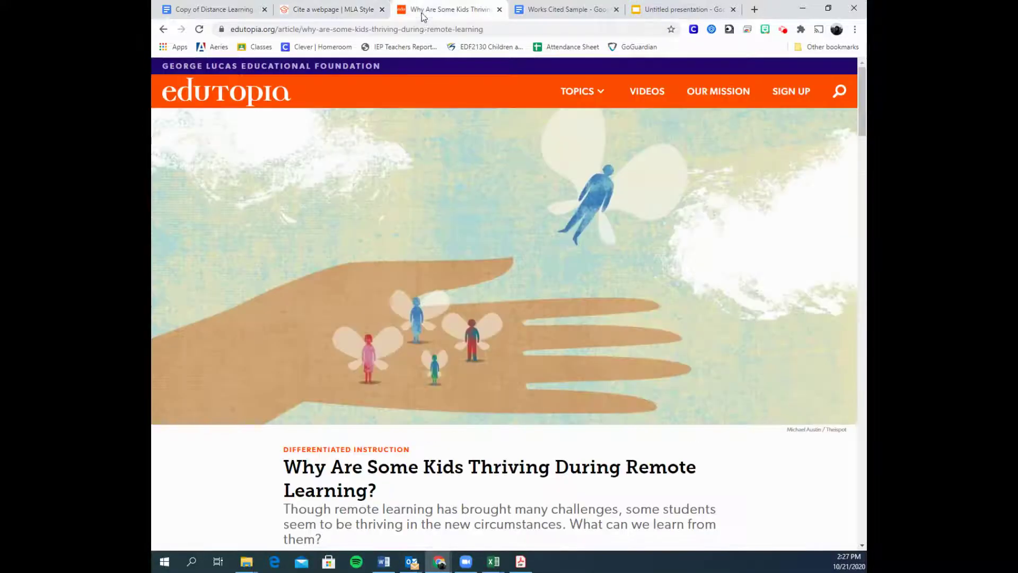
scroll(360, 370, down, 2)
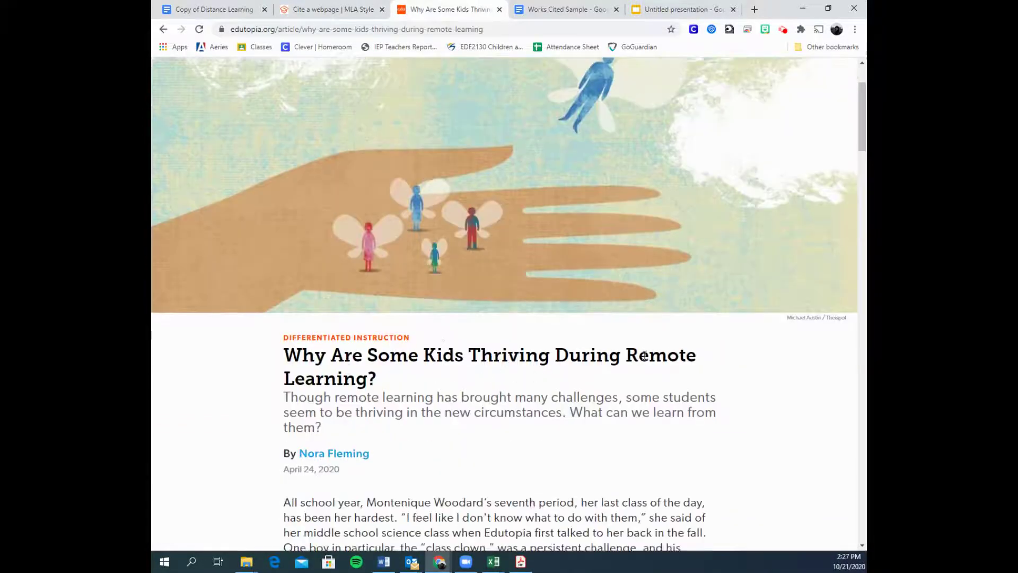
click(331, 9)
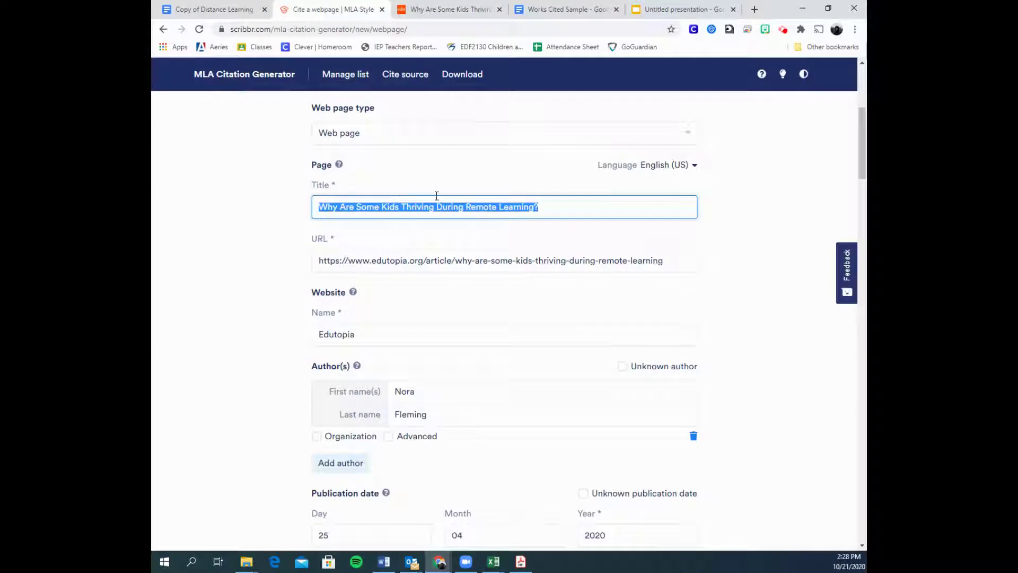
click(558, 202)
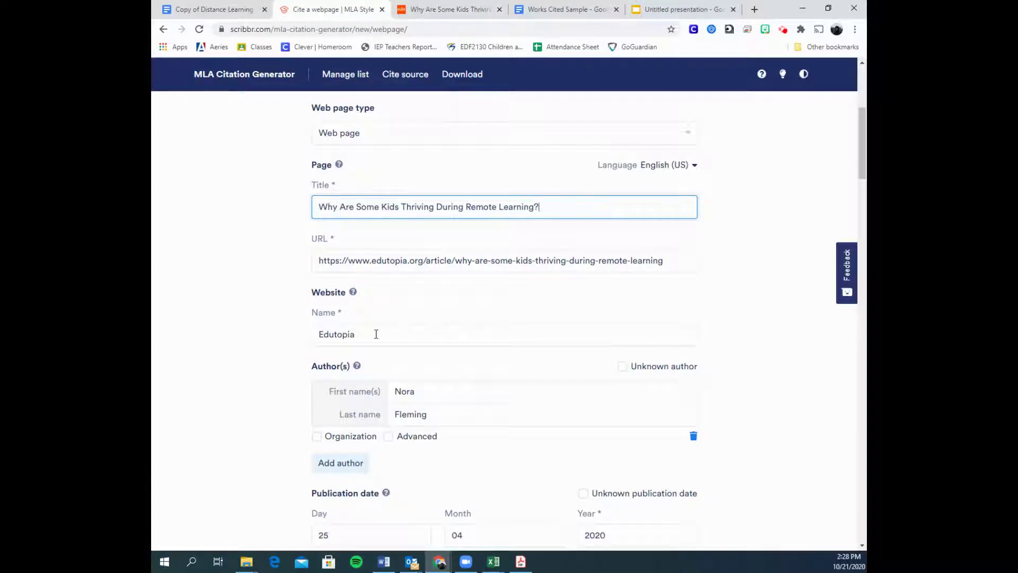
click(376, 334)
click(424, 10)
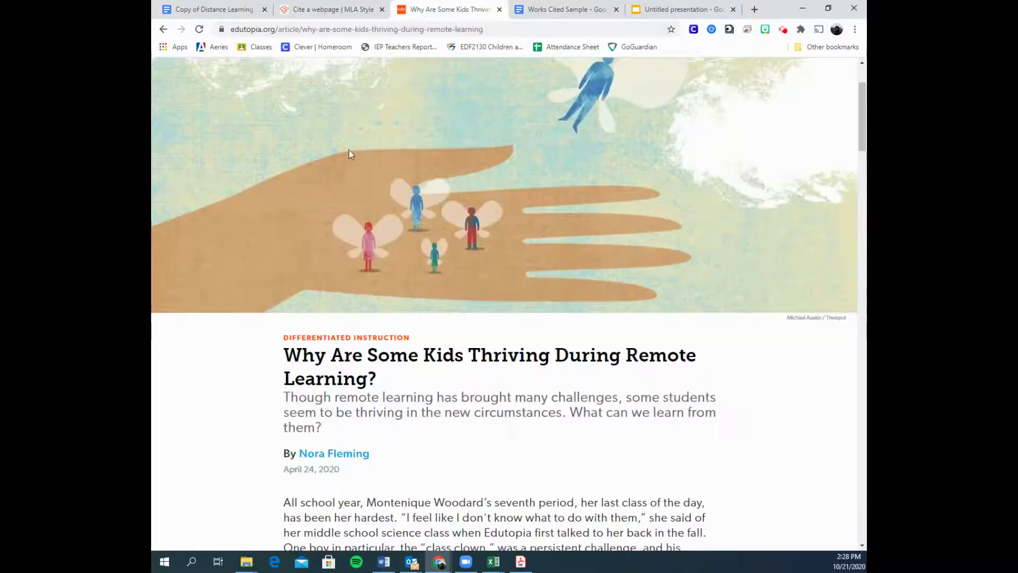
scroll(347, 155, up, 2)
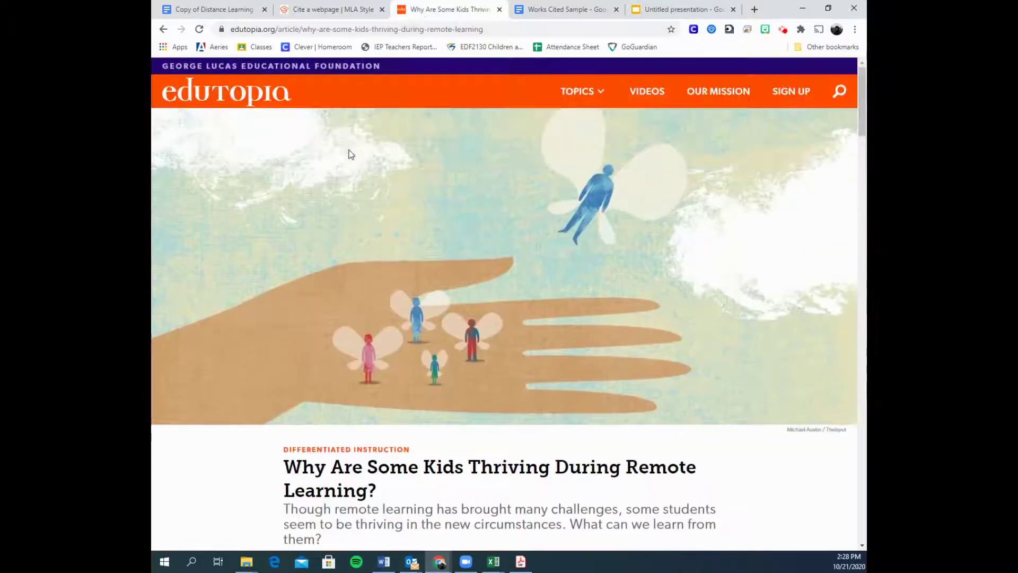
click(334, 9)
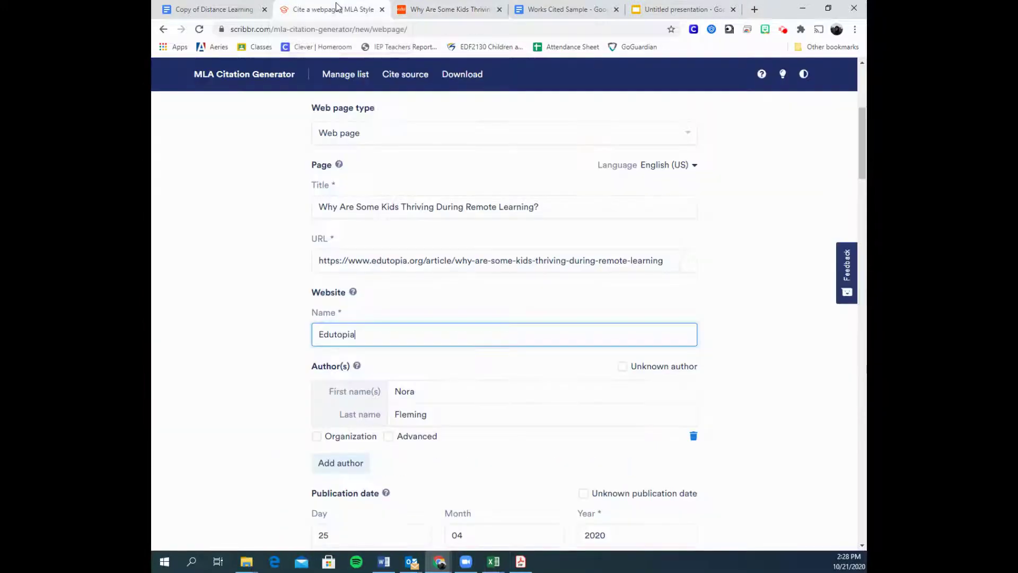
click(284, 336)
- Check the author and date against the article and correct the publication day to 24
scroll(284, 336, down, 3)
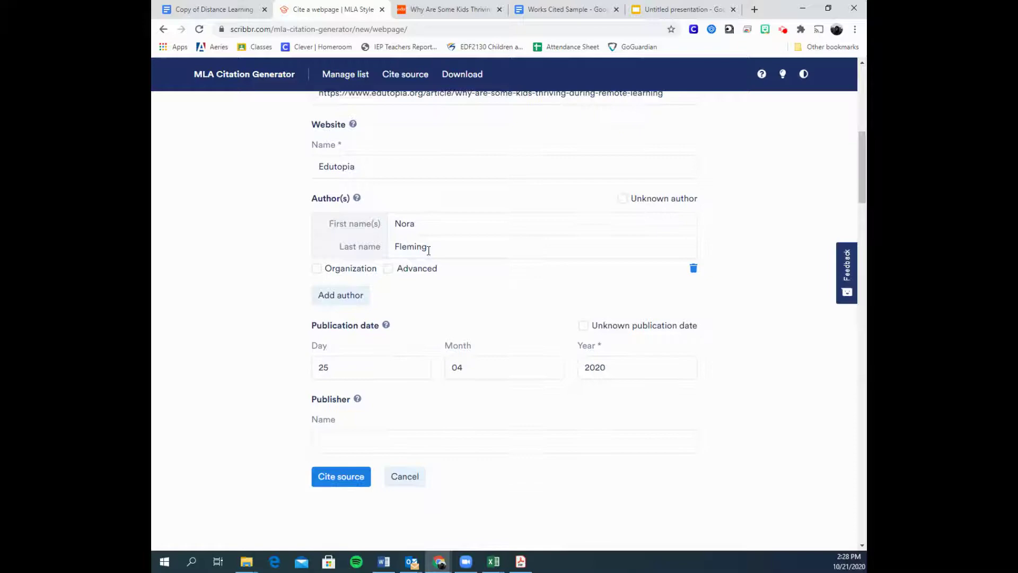
click(439, 10)
scroll(473, 240, down, 4)
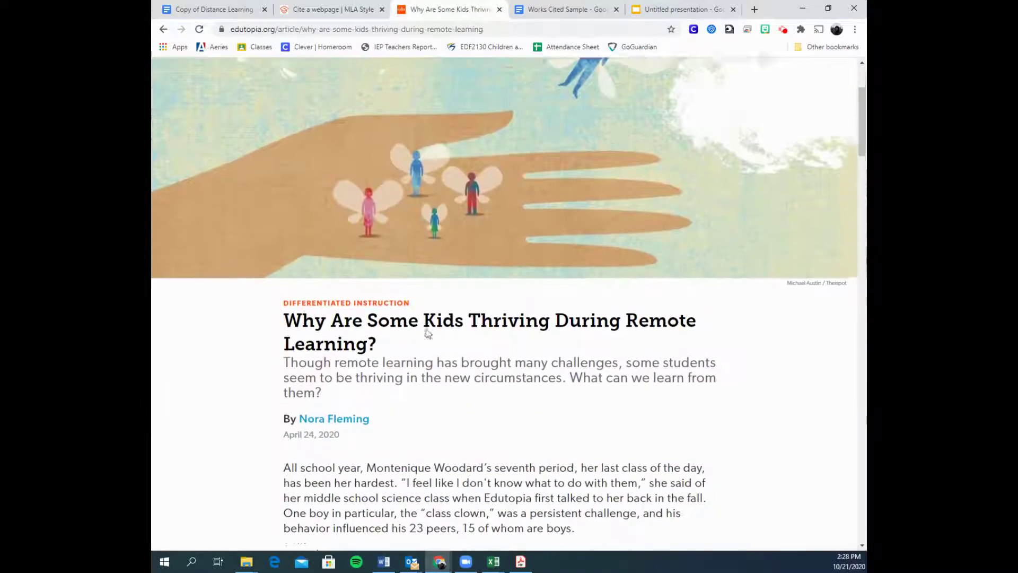
click(334, 9)
scroll(286, 371, down, 3)
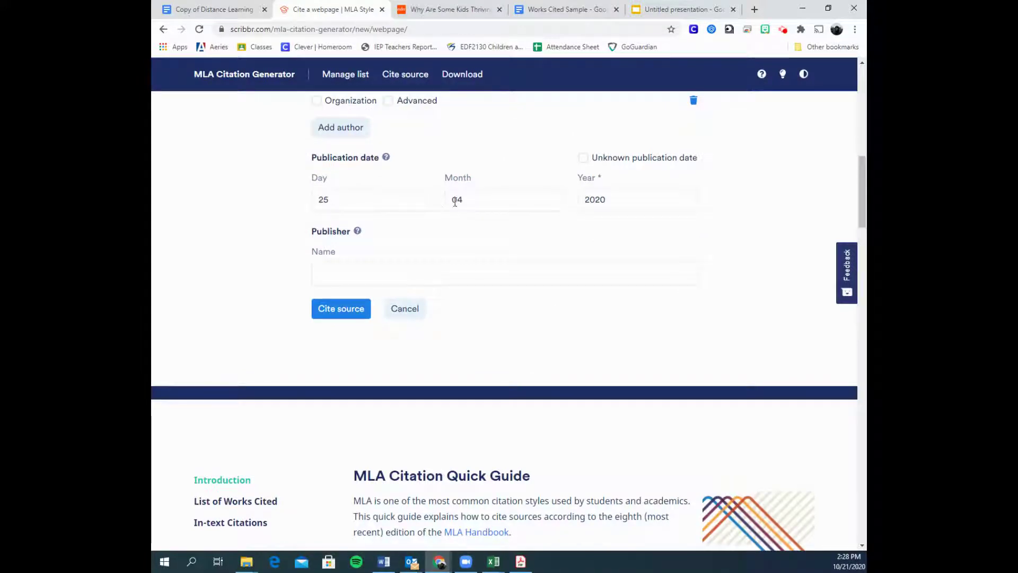
click(450, 9)
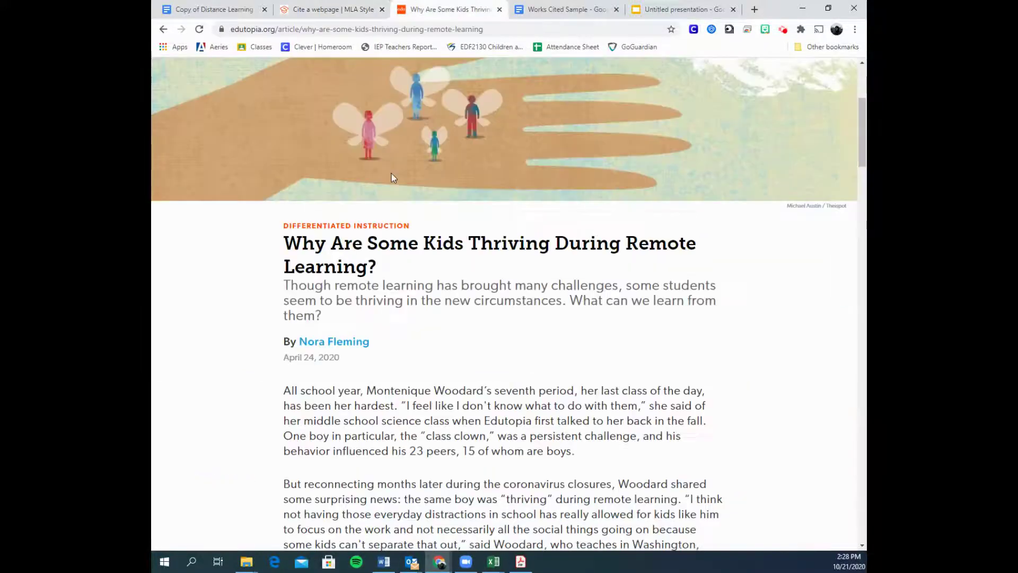
click(325, 9)
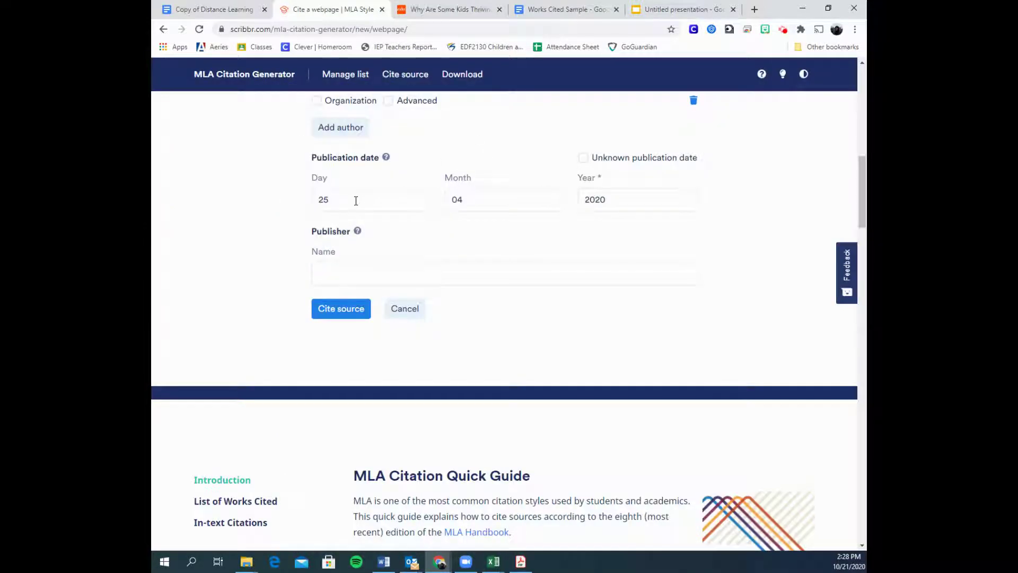
click(359, 200)
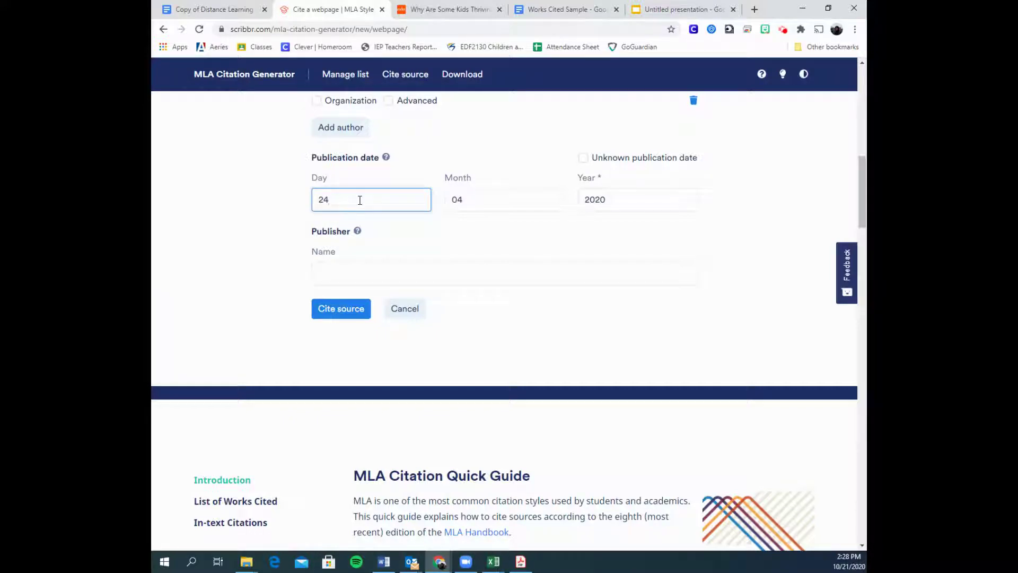
- Select the publisher name, George Lucas Educational Foundation, in the article's footer
click(432, 10)
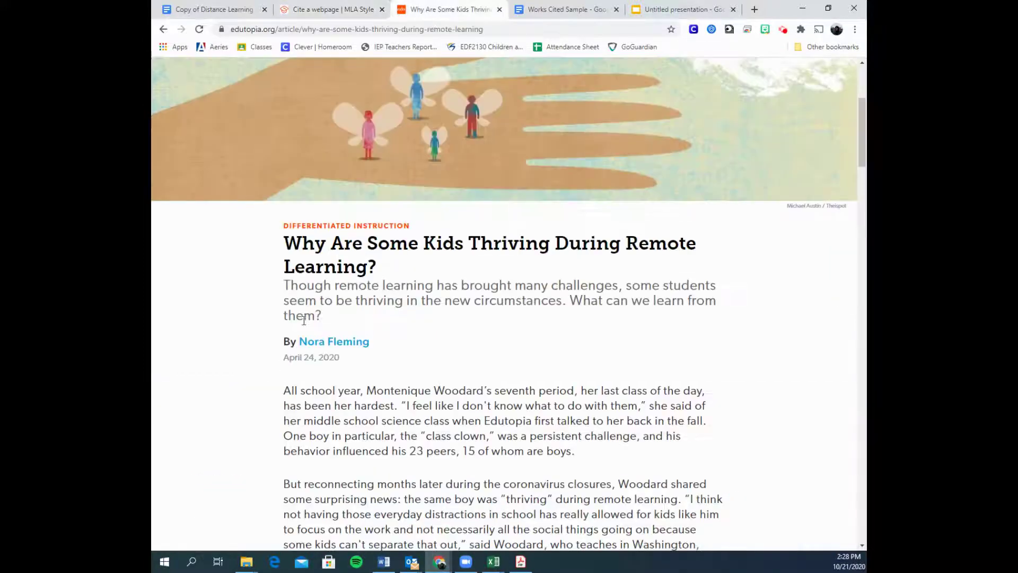
scroll(232, 384, down, 12)
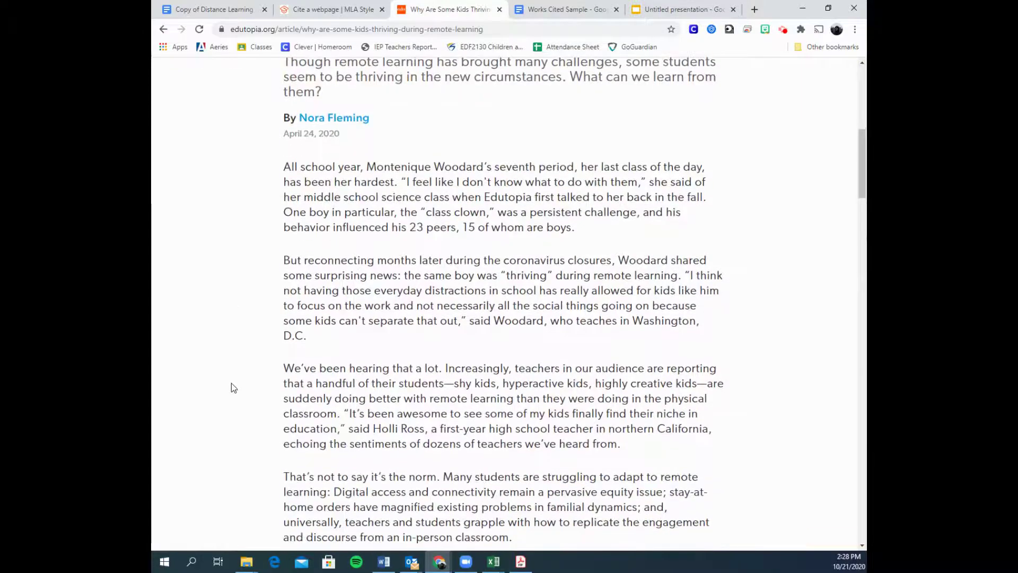
scroll(231, 383, down, 20)
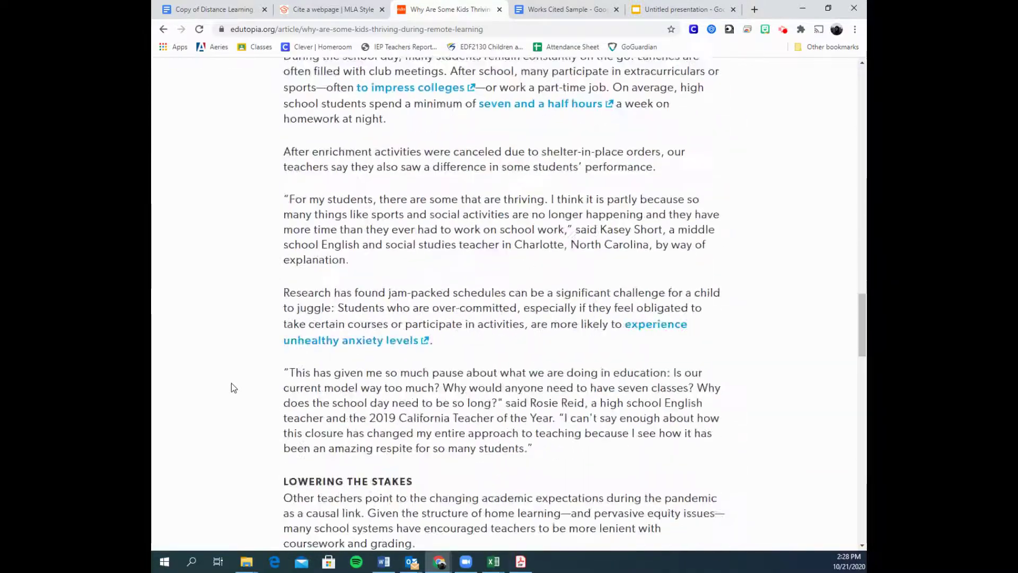
scroll(239, 385, down, 20)
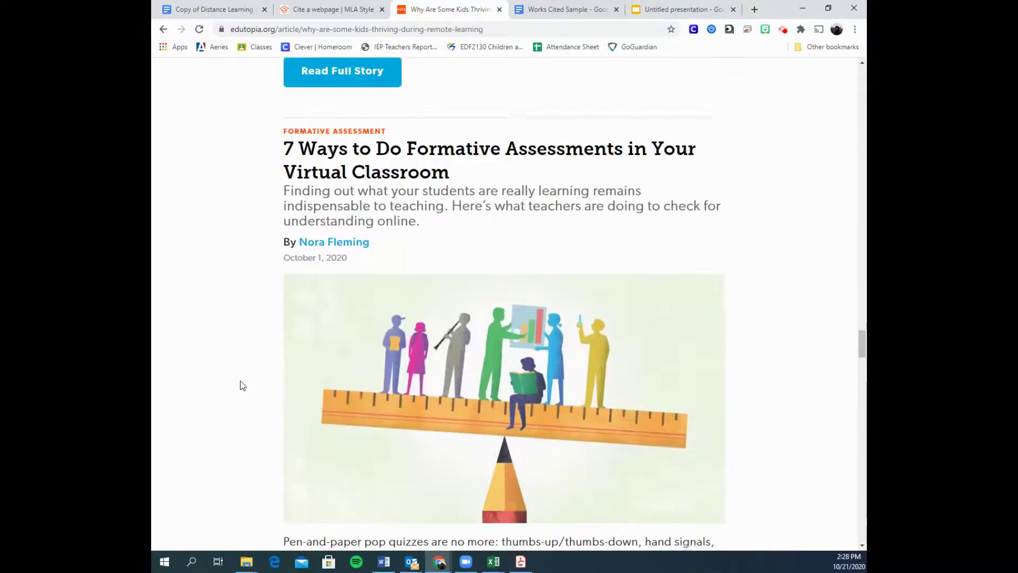
scroll(240, 386, down, 20)
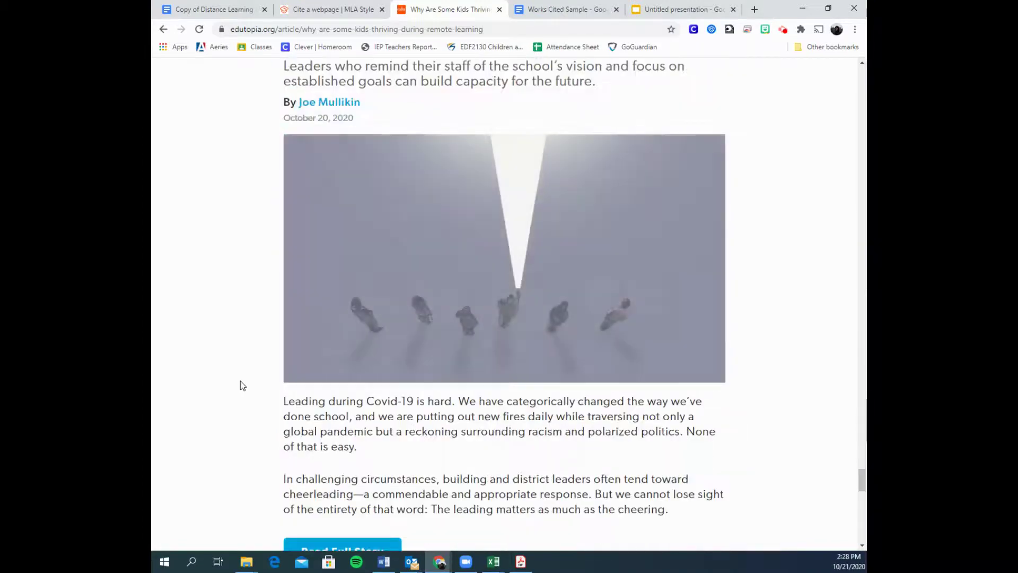
scroll(244, 384, down, 2)
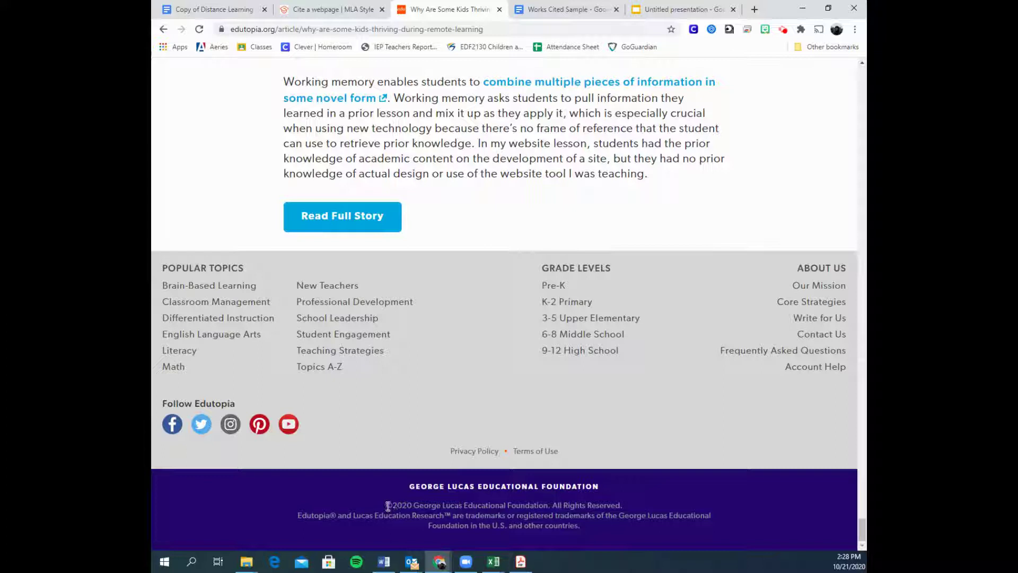
drag(388, 506, 544, 504)
key(ctrl+c)
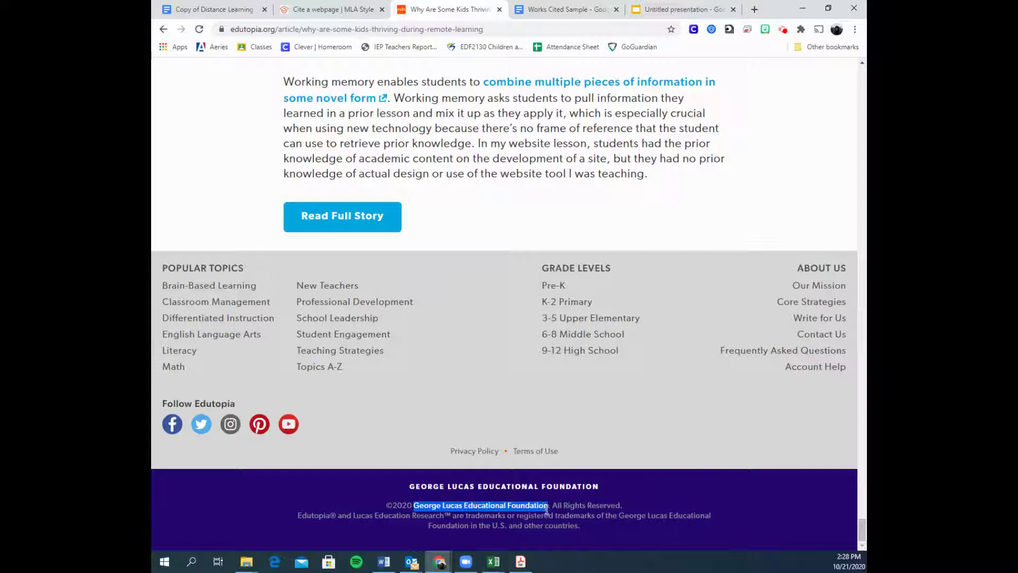
- Enter George Lucas Educational Foundation as publisher, cite the source, and copy the new citation
click(278, 12)
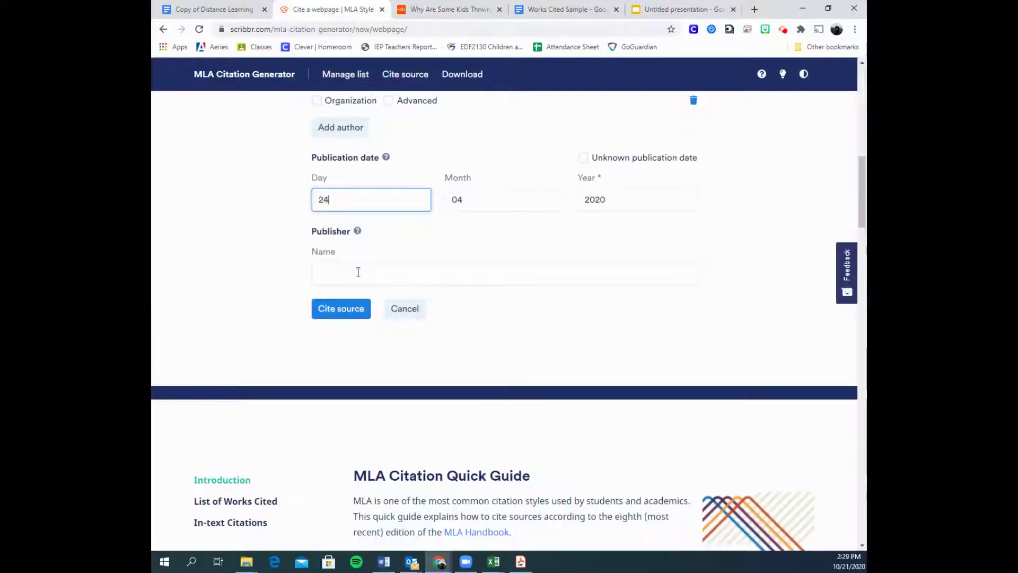
click(358, 272)
key(ctrl+v)
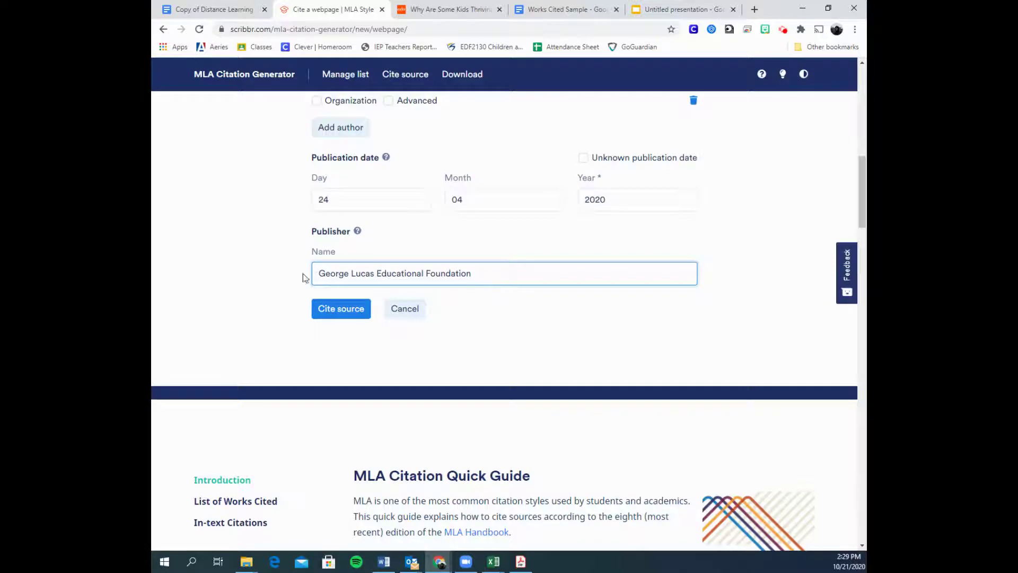
scroll(263, 284, up, 5)
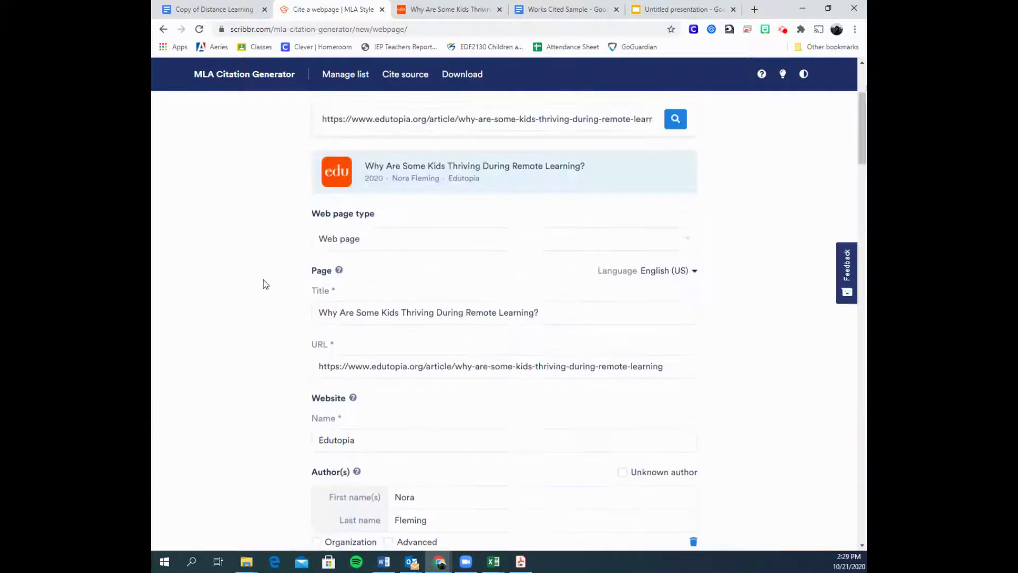
scroll(263, 285, down, 11)
scroll(302, 227, up, 2)
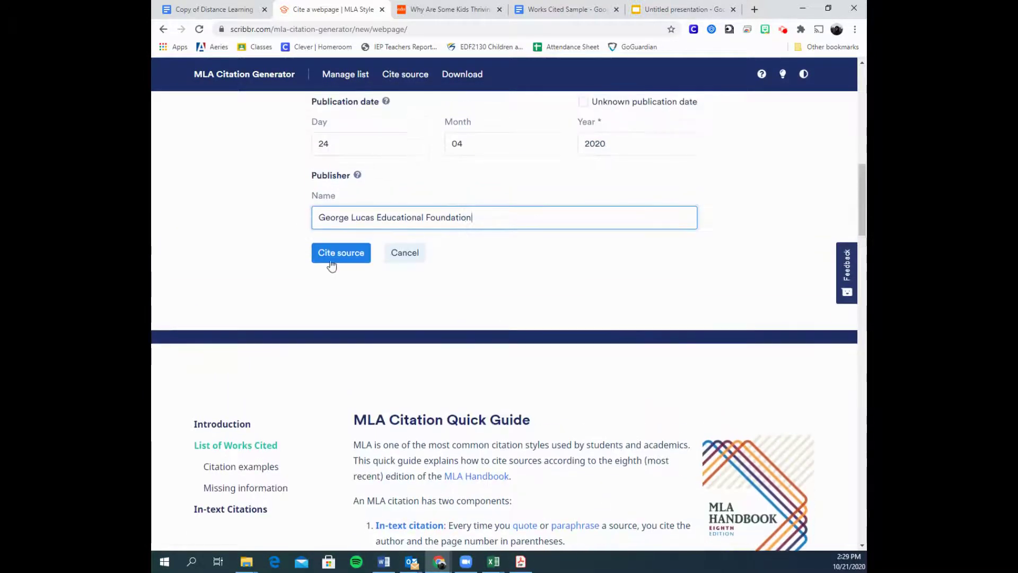
click(330, 262)
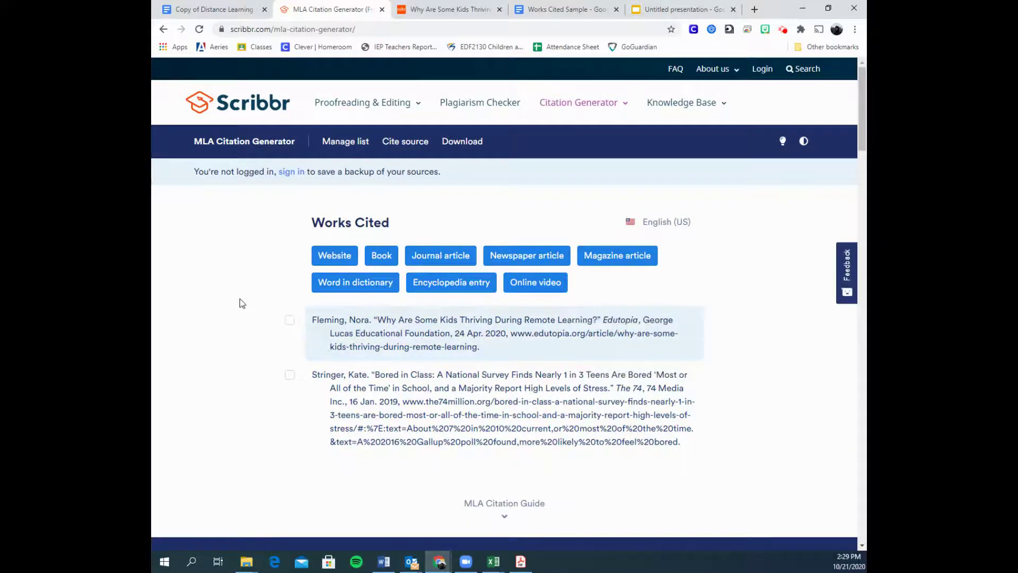
click(527, 320)
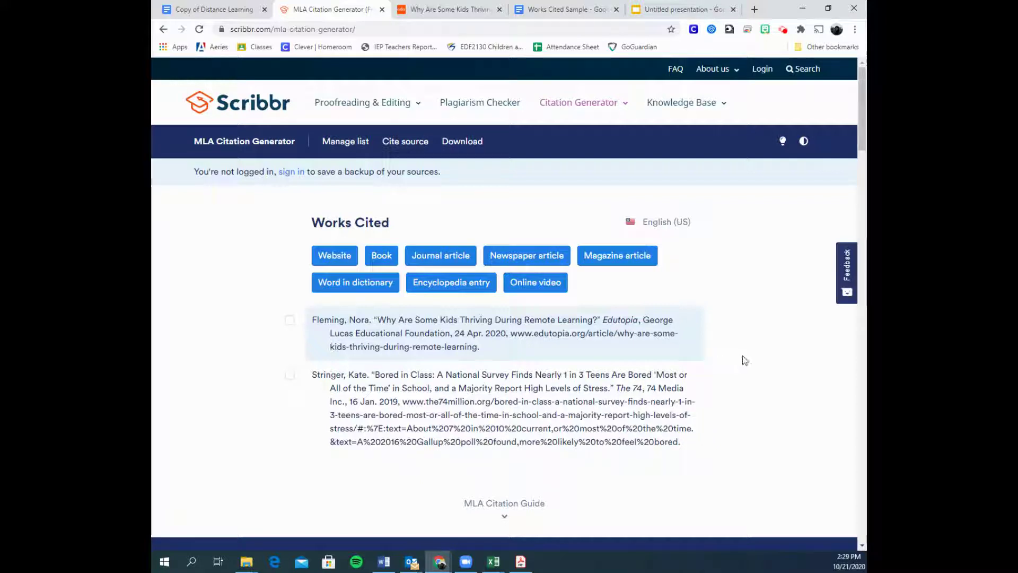
- Paste the Edutopia citation under the Works Cited heading in the sample document
click(518, 328)
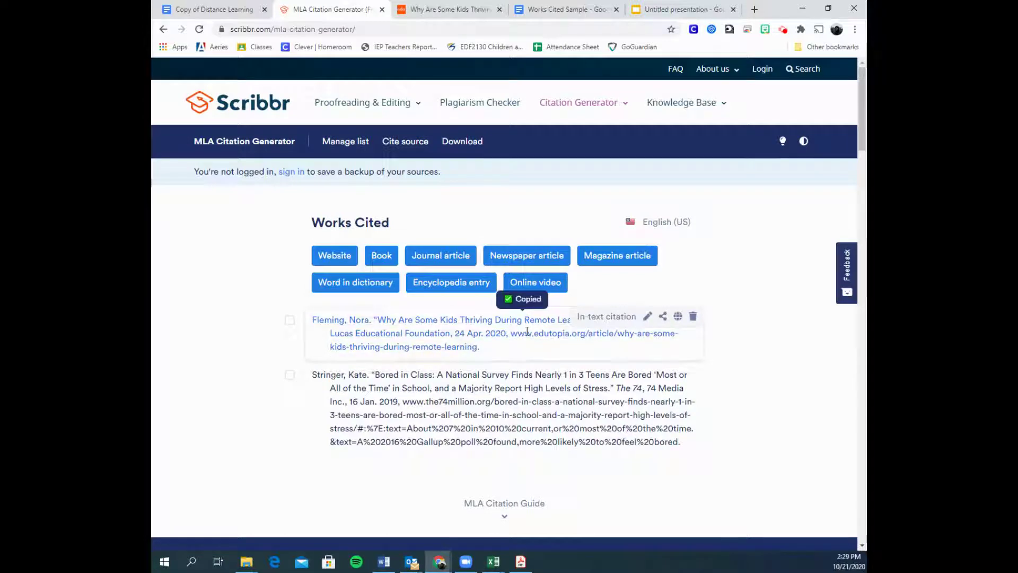
click(577, 8)
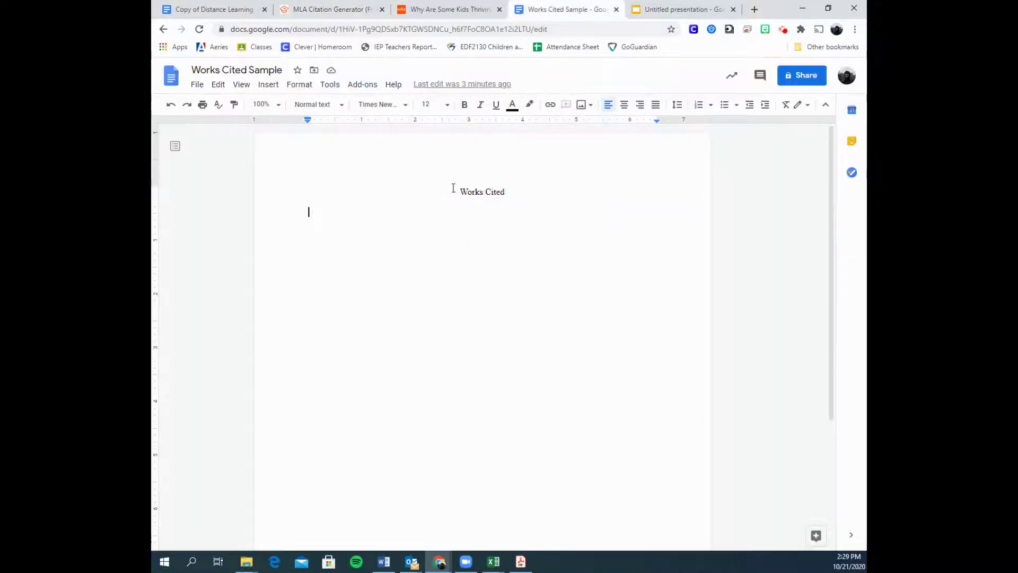
right_click(307, 212)
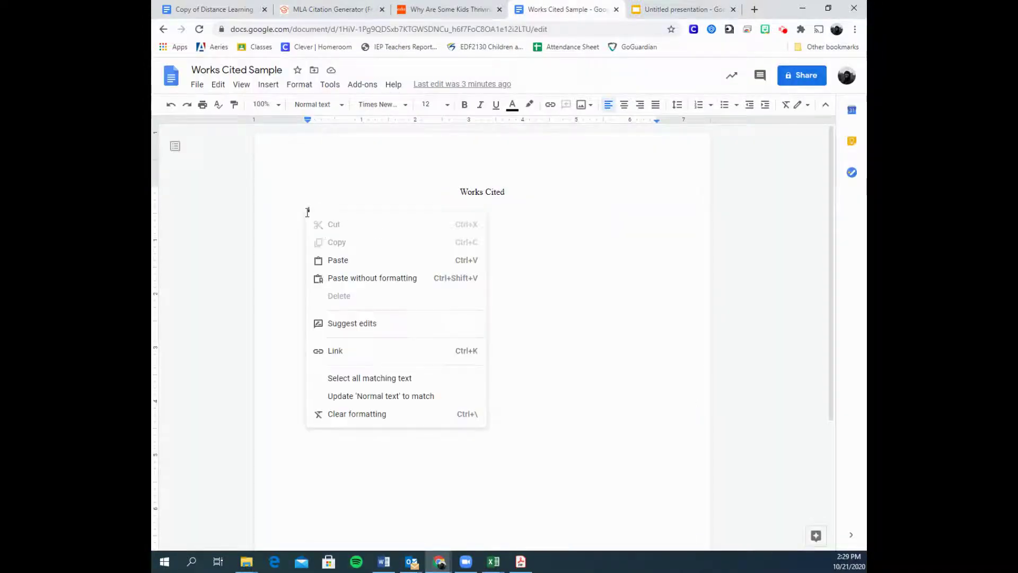
click(339, 261)
- Give the citation a 0.50 hanging indent and turn its URL into a link
click(334, 221)
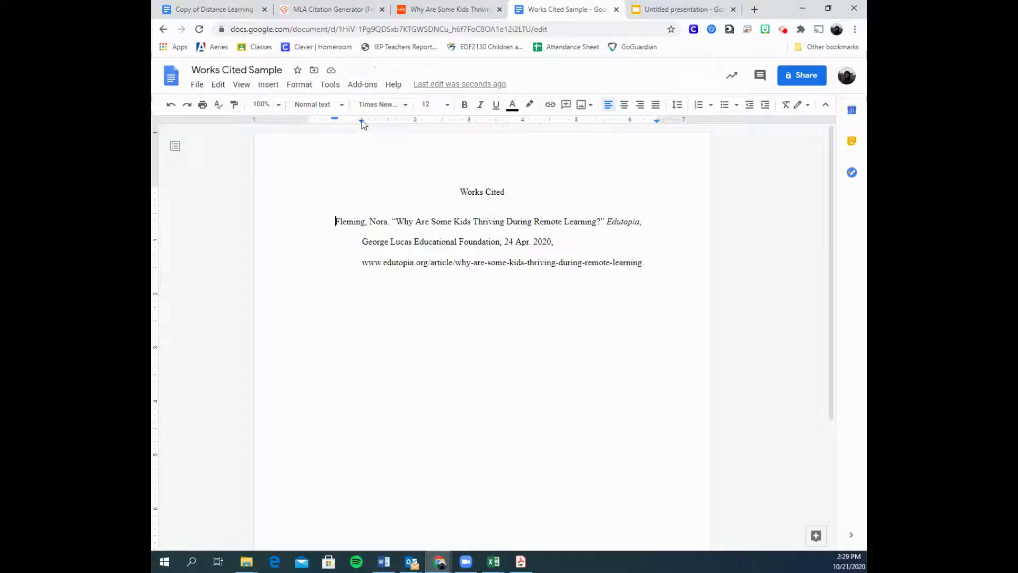
drag(361, 122, 335, 127)
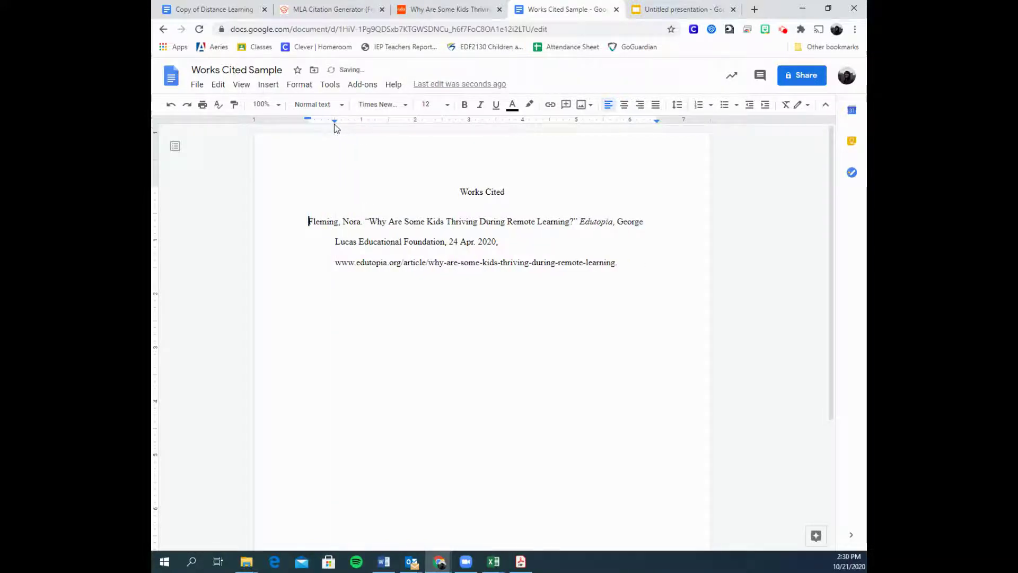
click(636, 269)
key(Return)
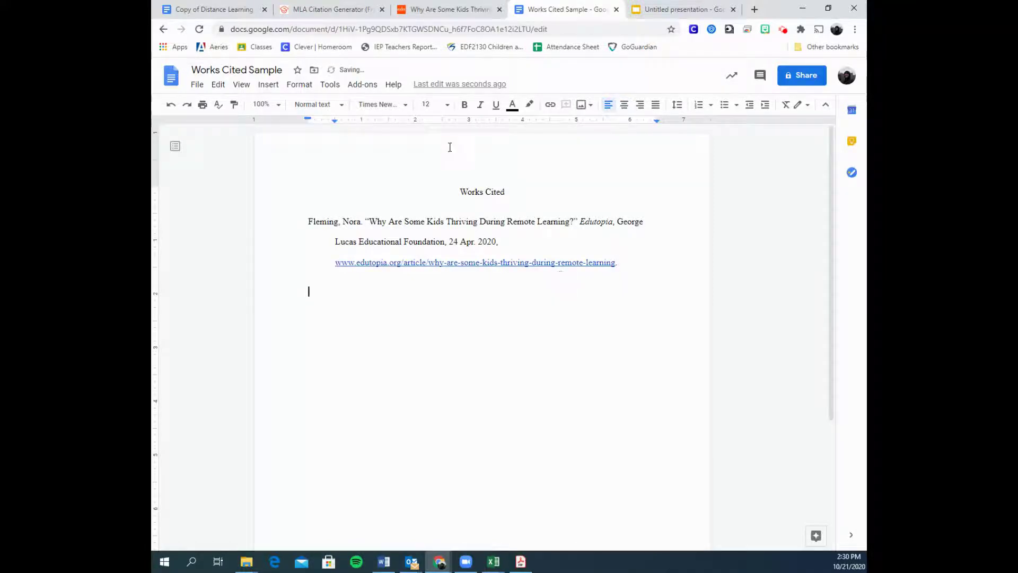
- Copy the pewresearch.org link from the group citations document
click(441, 12)
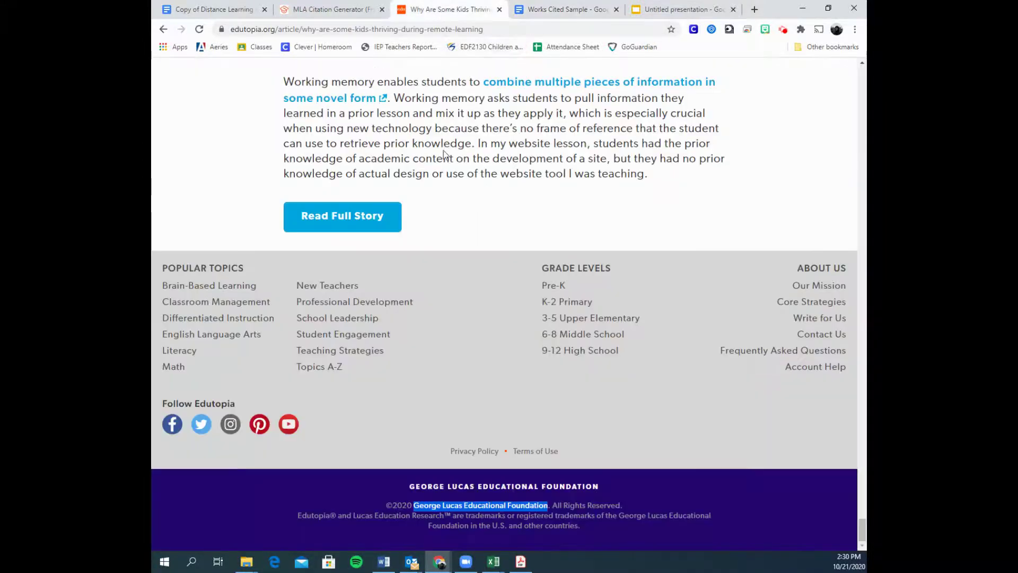
click(331, 10)
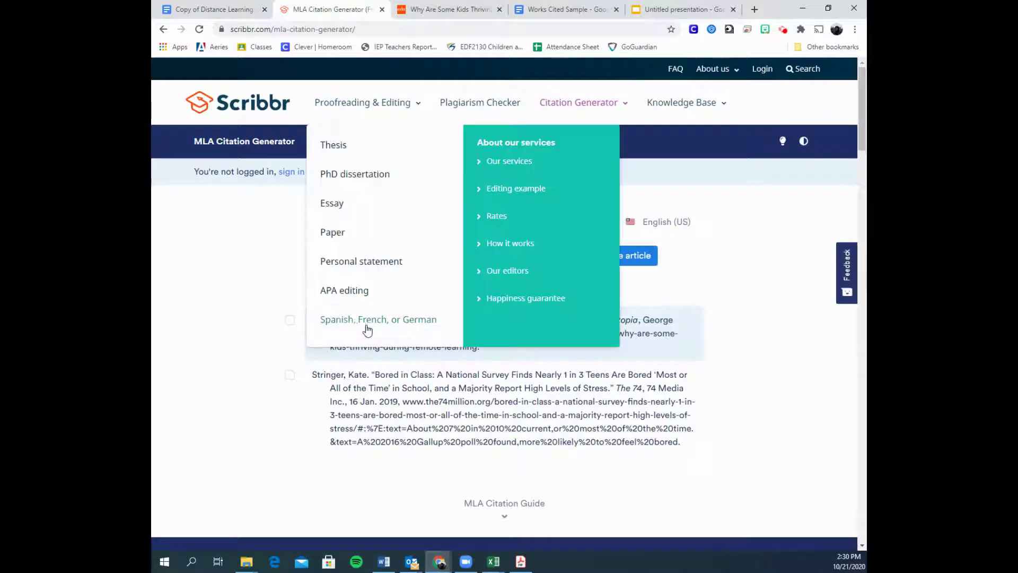
click(215, 9)
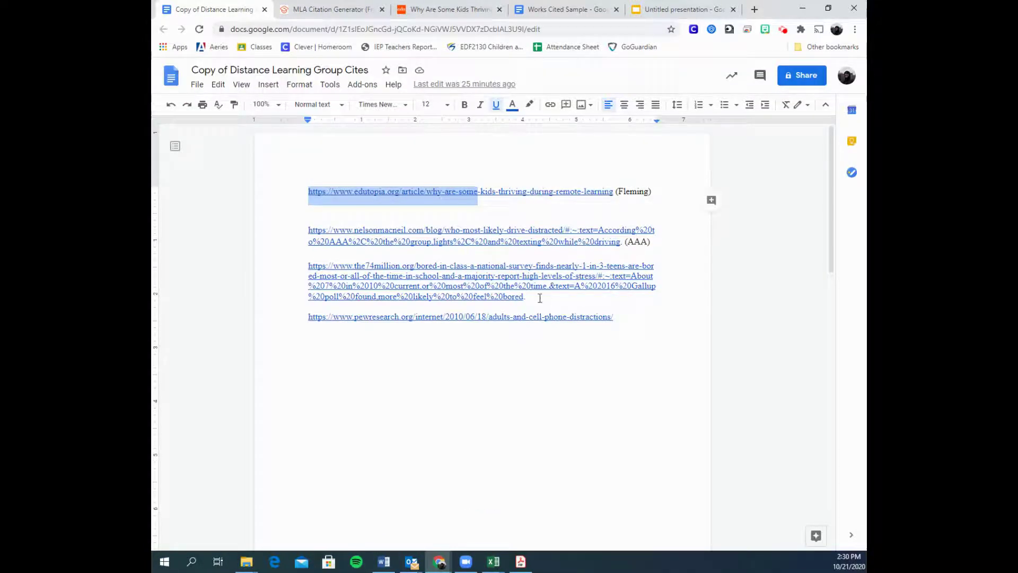
drag(540, 298, 302, 262)
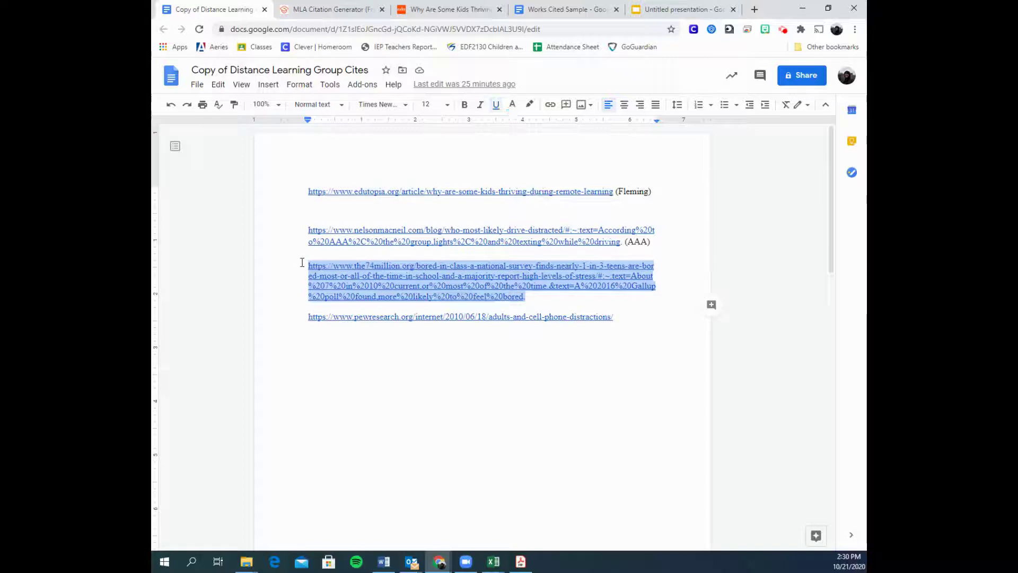
click(578, 301)
drag(632, 318, 304, 321)
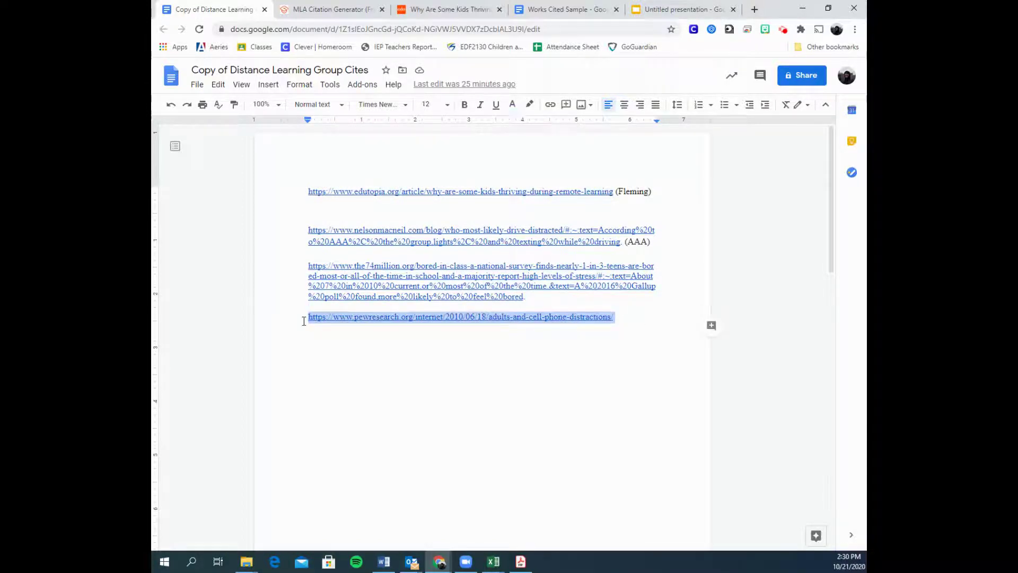
click(332, 316)
click(444, 334)
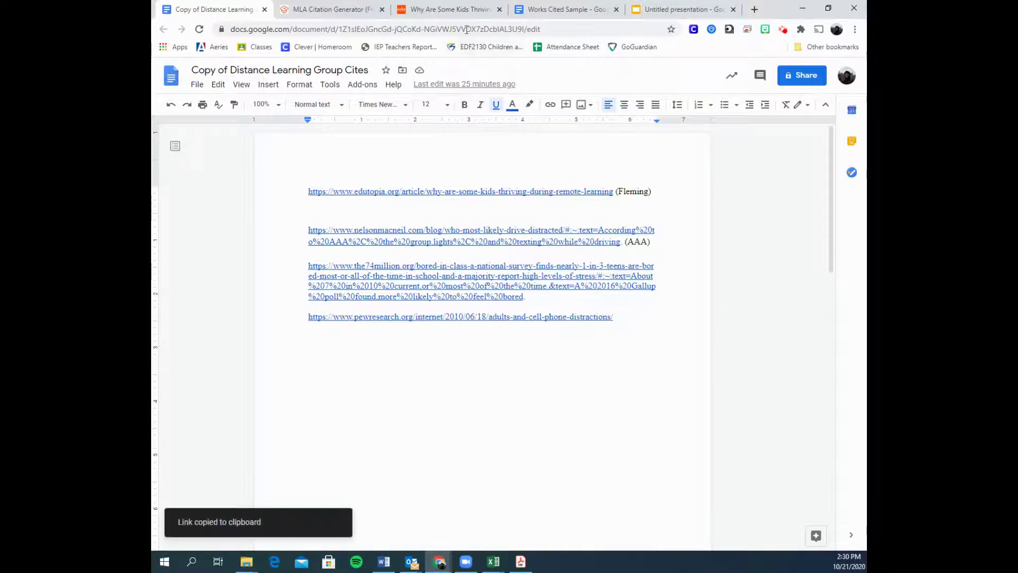
- Load the Pew Research article in the former Edutopia tab and return to Scribbr
click(448, 10)
click(437, 28)
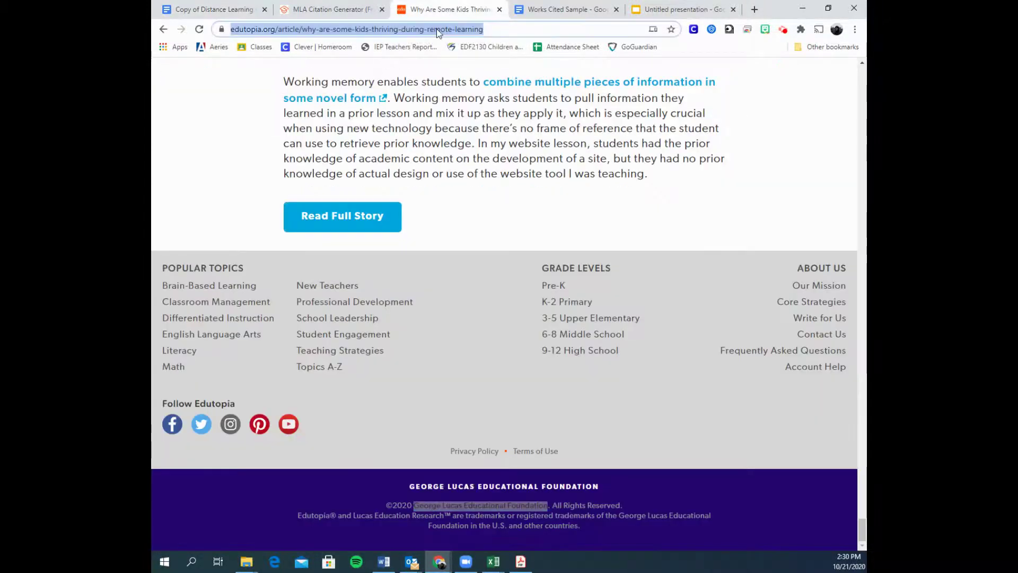
key(ctrl+v)
key(Return)
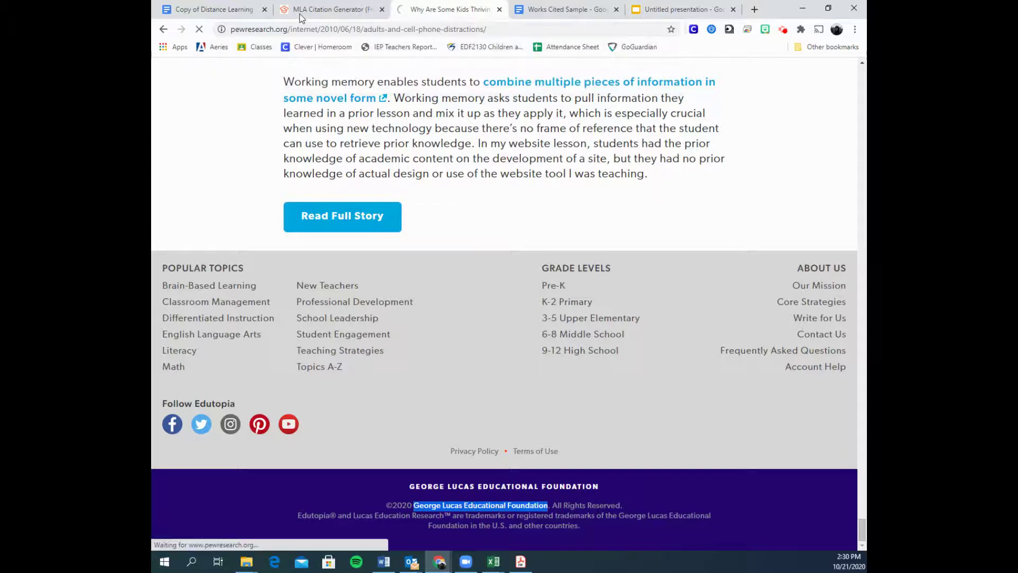
click(318, 10)
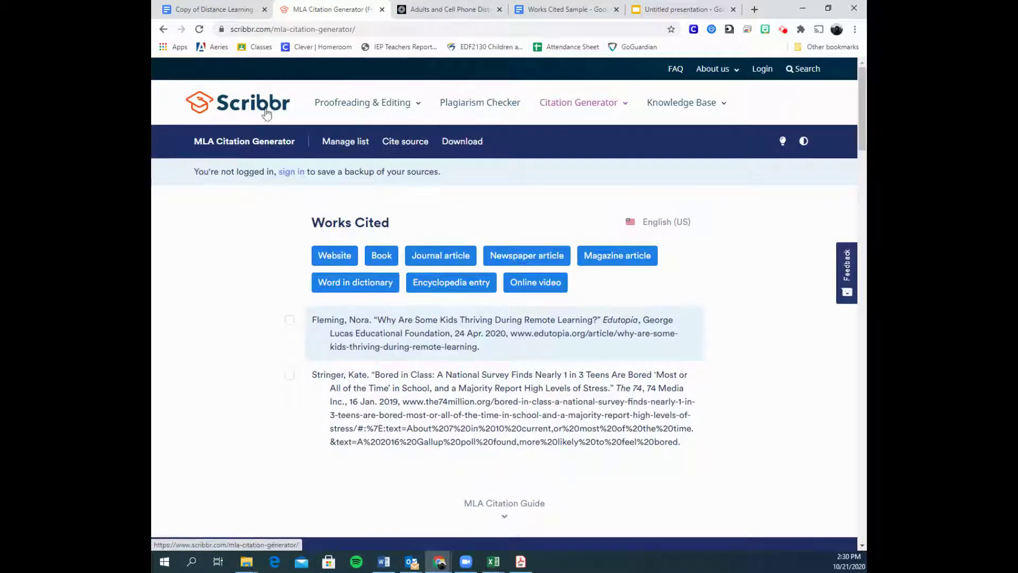
- Search the pasted Pew Research URL and choose the 'Adults and Cell Phone Distractions' result
click(345, 260)
click(373, 300)
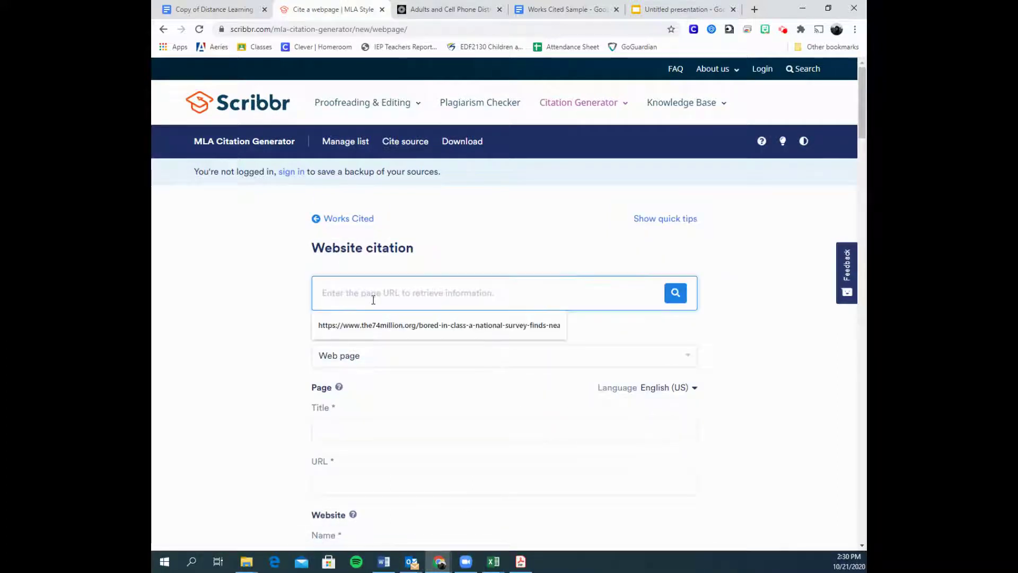
key(ctrl+v)
click(676, 300)
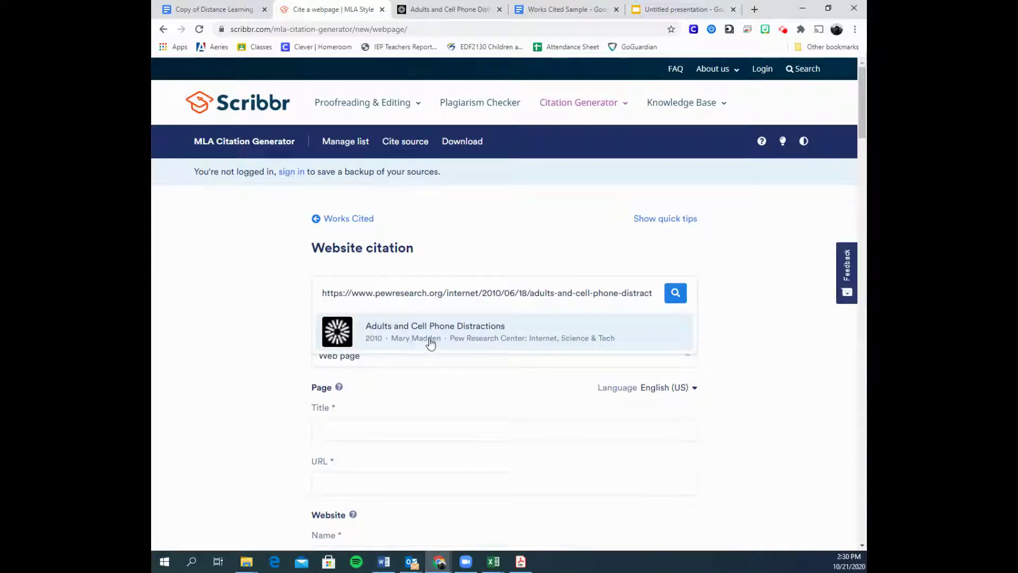
click(520, 345)
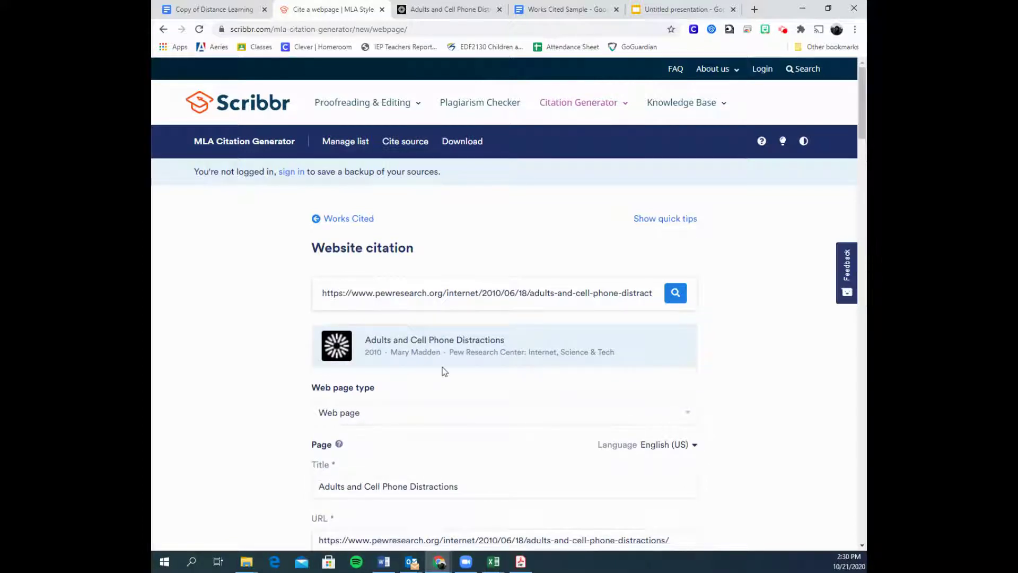
- Change the Website Name to 'Pew Research Center: Internet & Technology'
scroll(286, 350, down, 5)
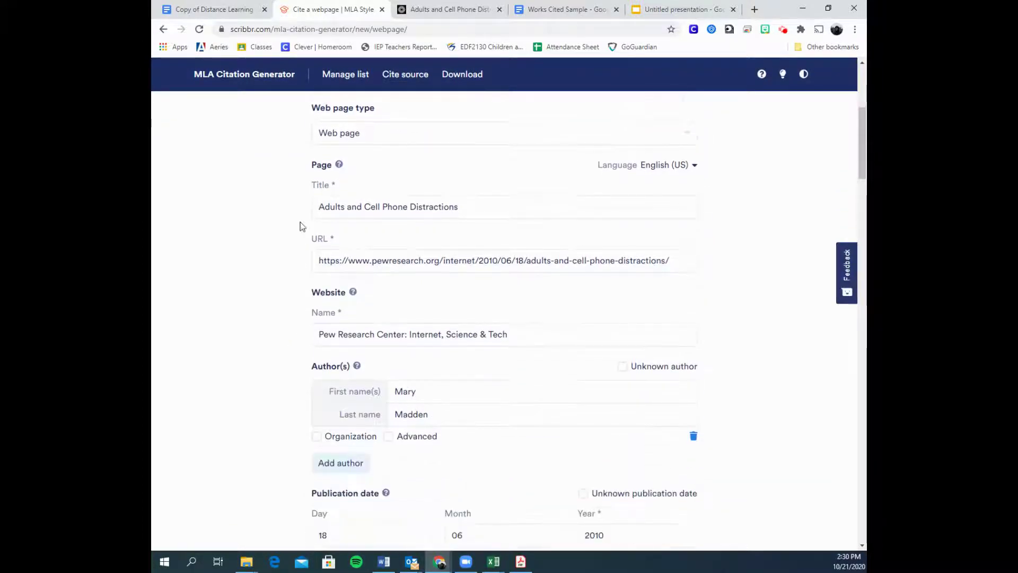
click(444, 9)
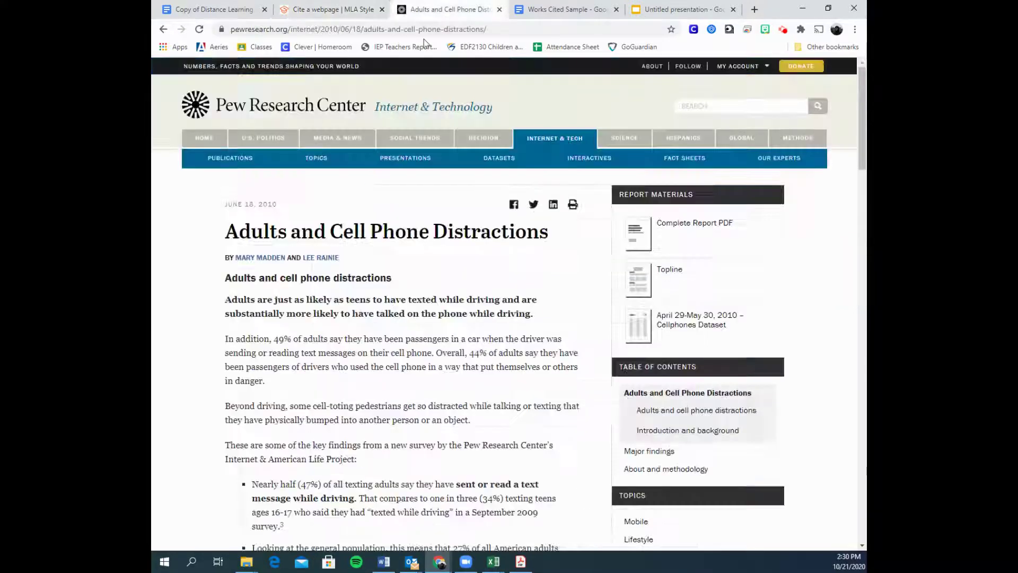
click(332, 9)
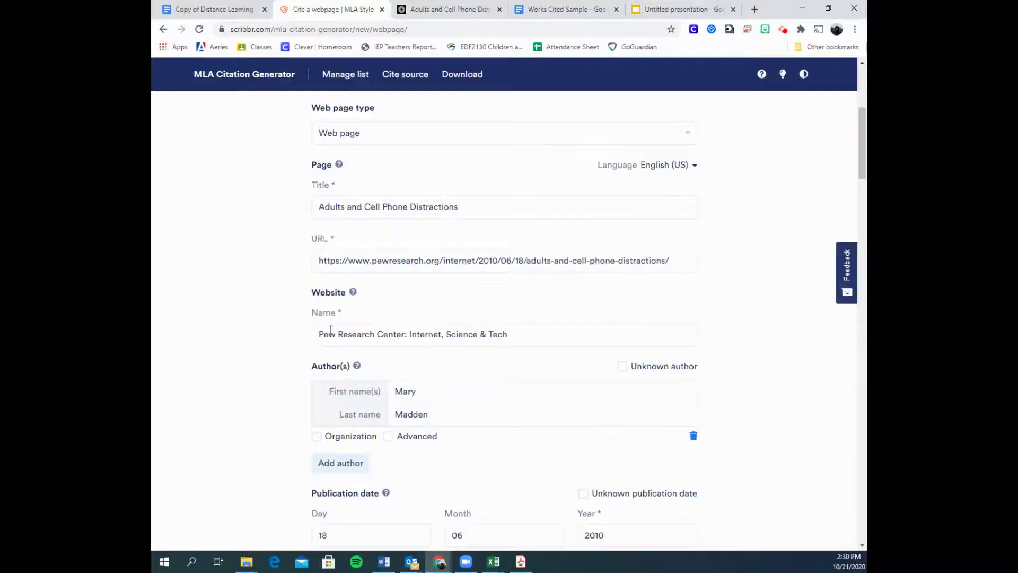
click(444, 9)
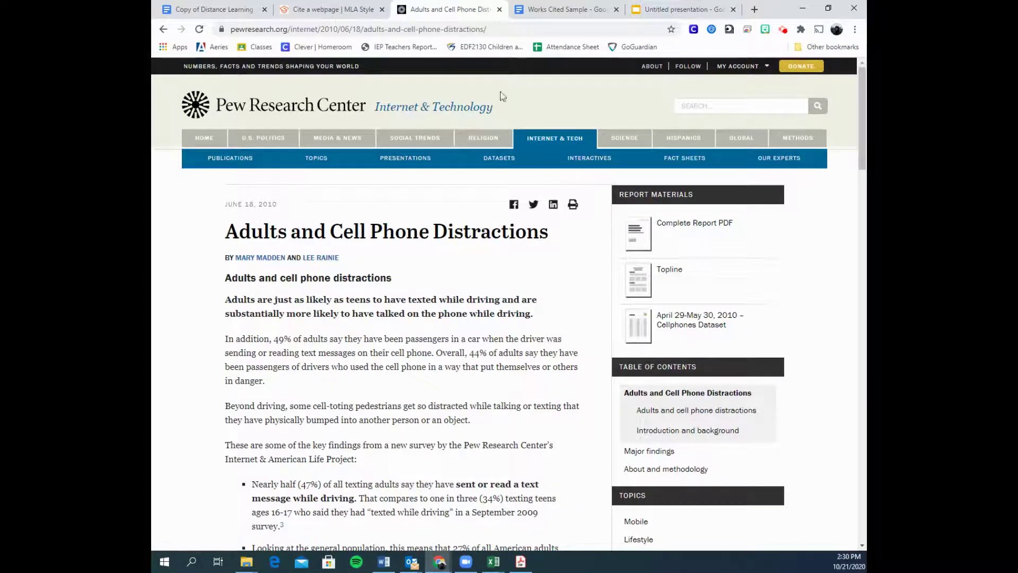
click(331, 9)
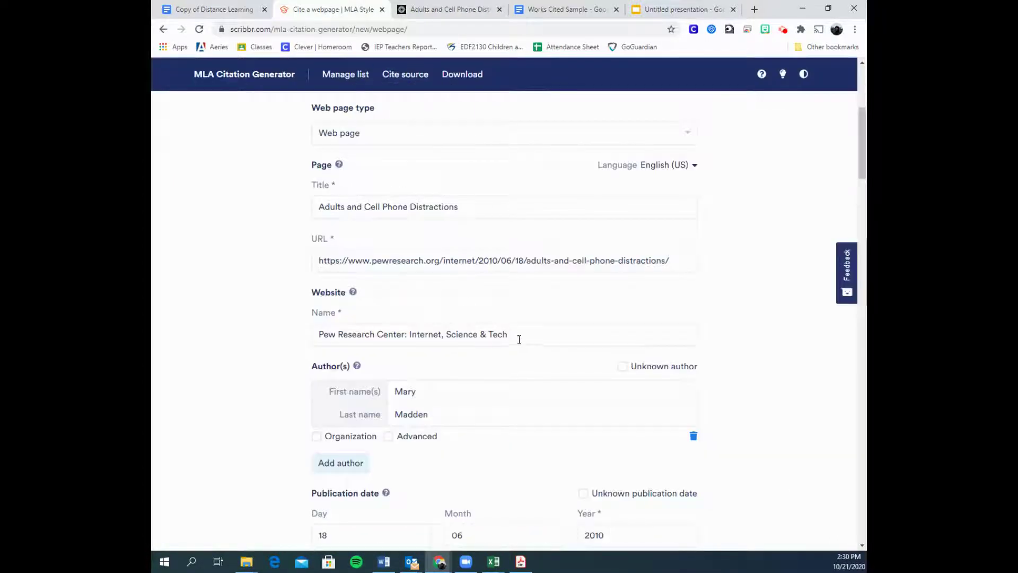
drag(519, 339, 440, 337)
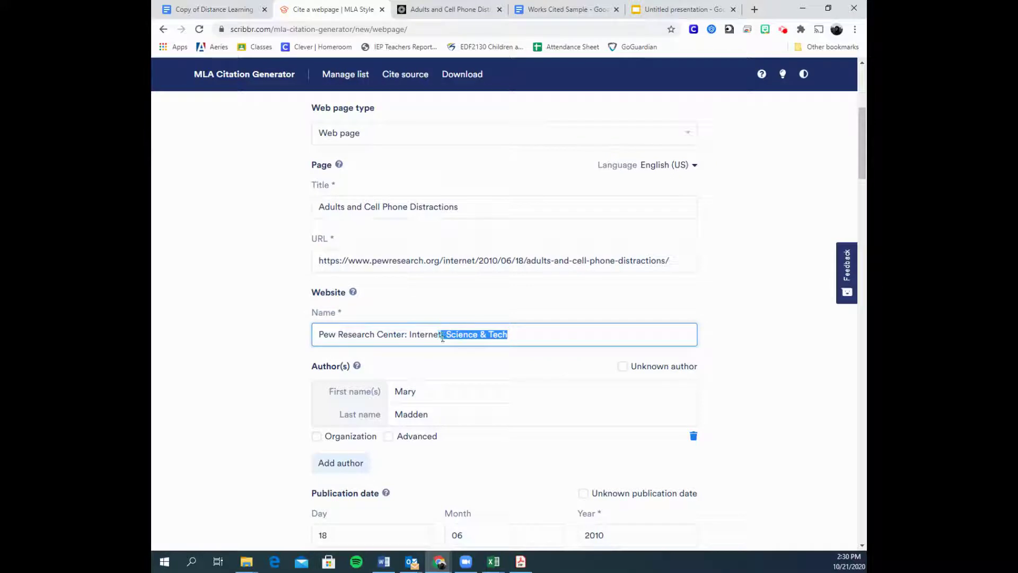
drag(534, 332, 443, 340)
key(BackSpace)
text(& Tec)
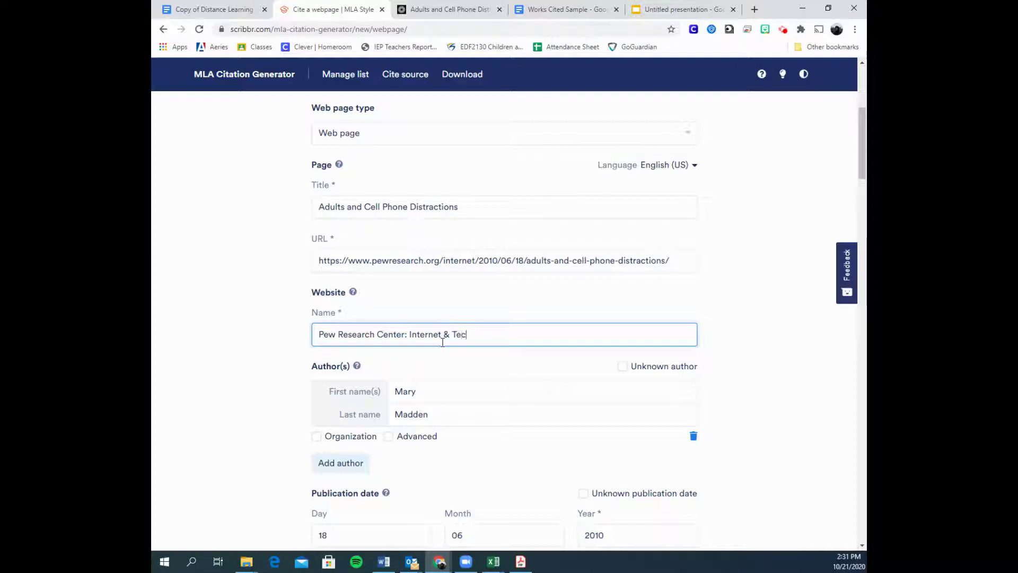
text(hnology)
click(260, 415)
scroll(261, 408, down, 4)
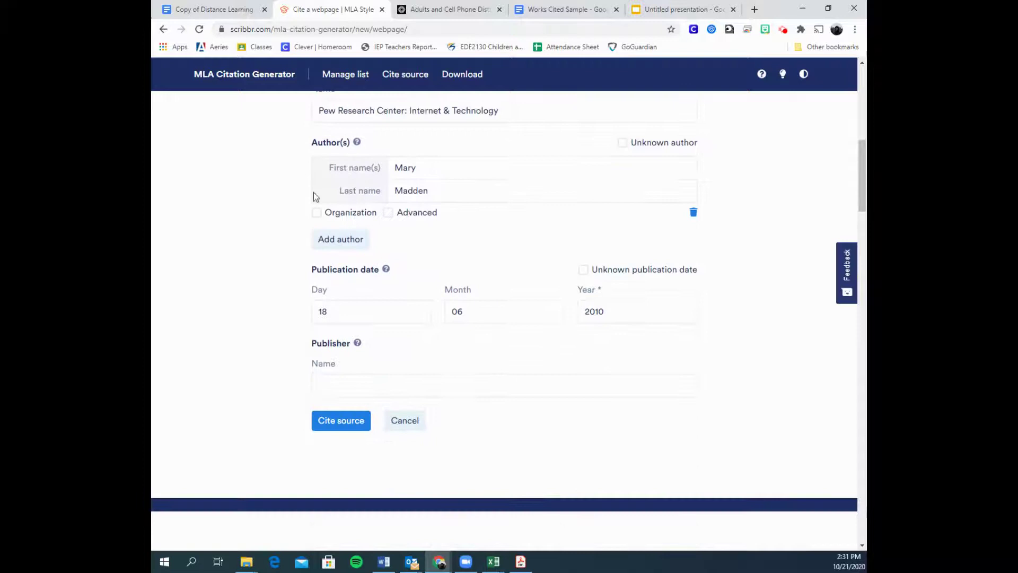
- Add a second author entry and fill in the second author's first name
key(ctrl+Tab)
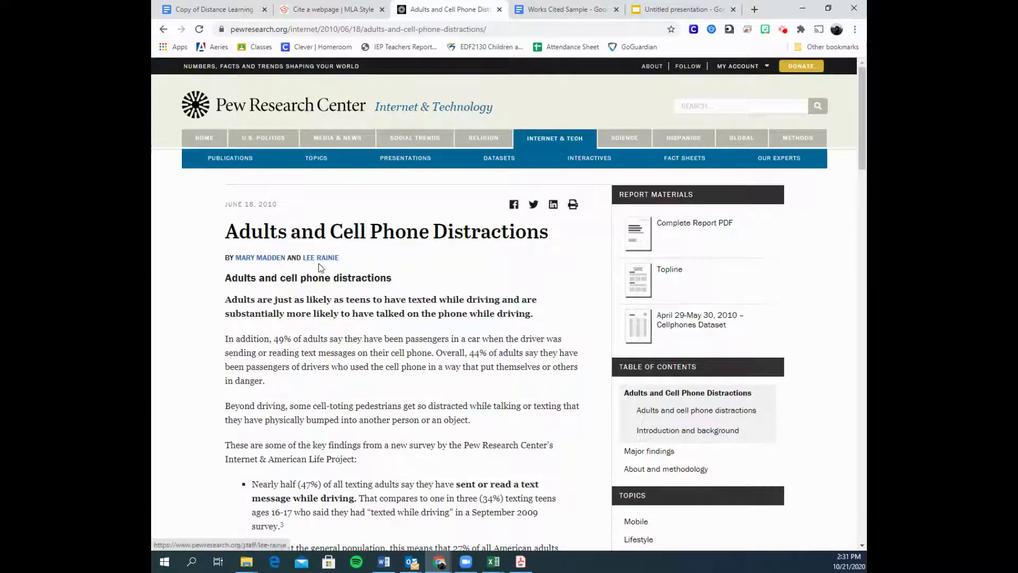
click(332, 9)
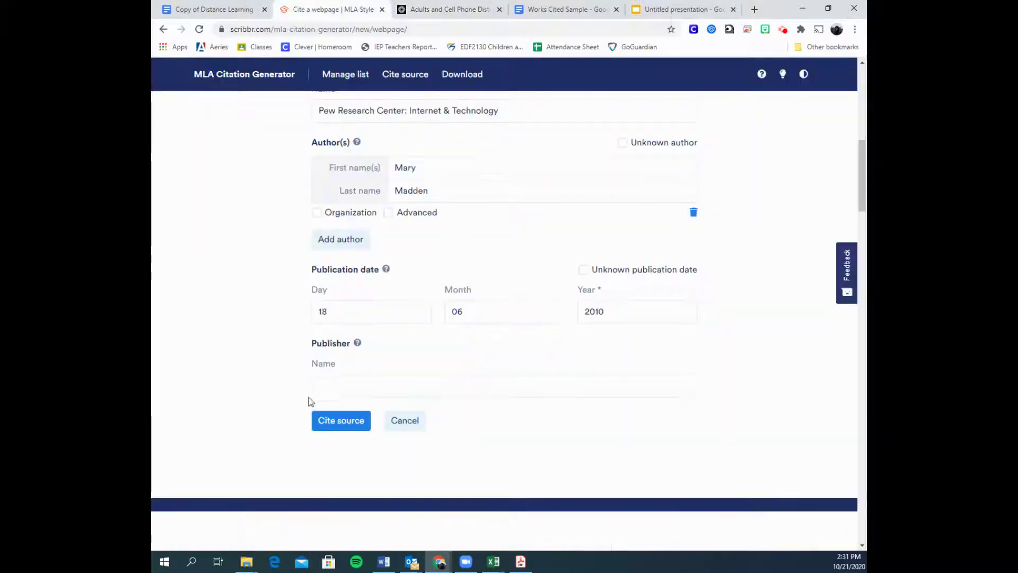
click(332, 243)
click(397, 167)
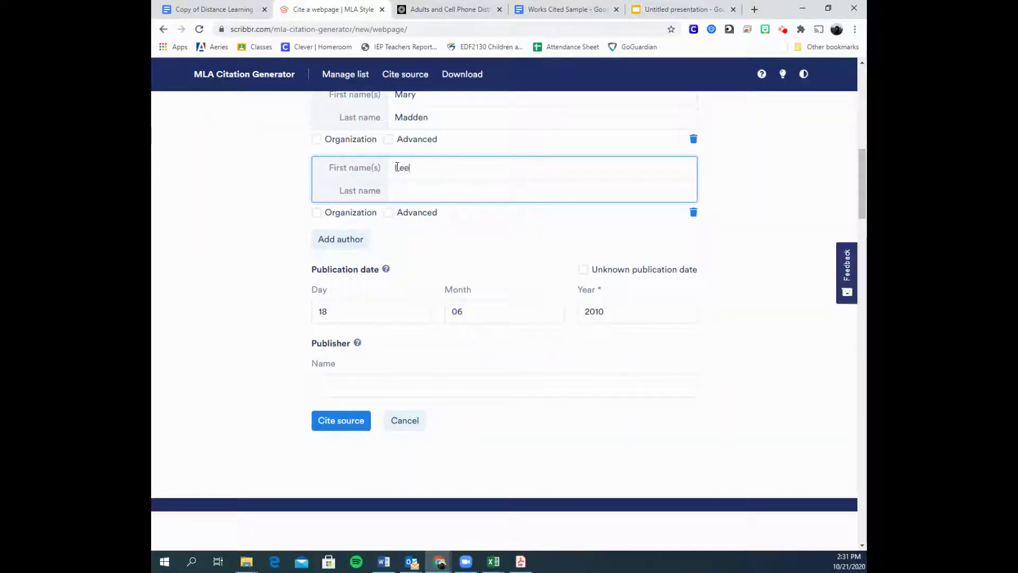
text(Rainie)
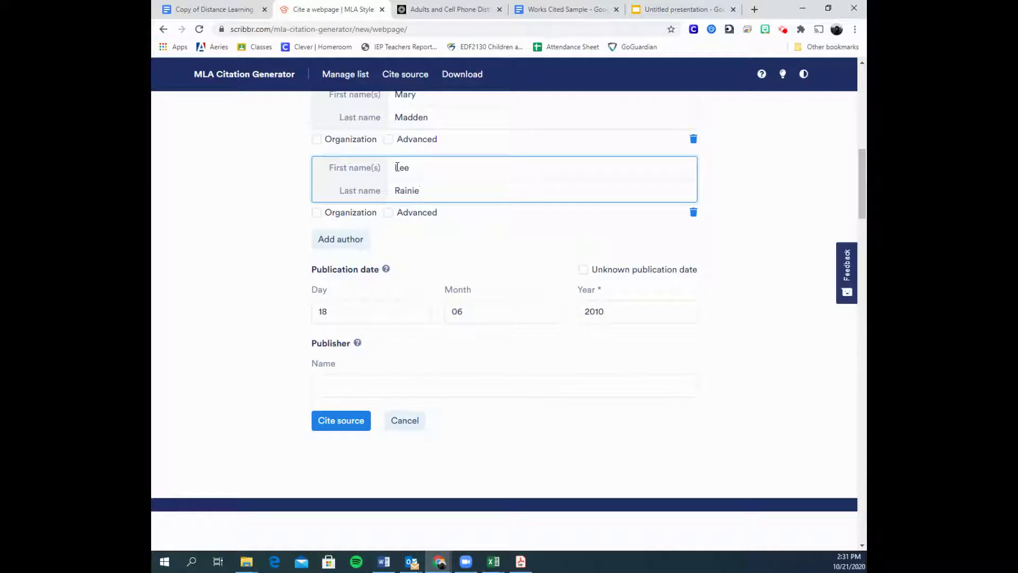
- Check the 18 June 2010 publication date against the Pew article and look up its publisher
click(388, 303)
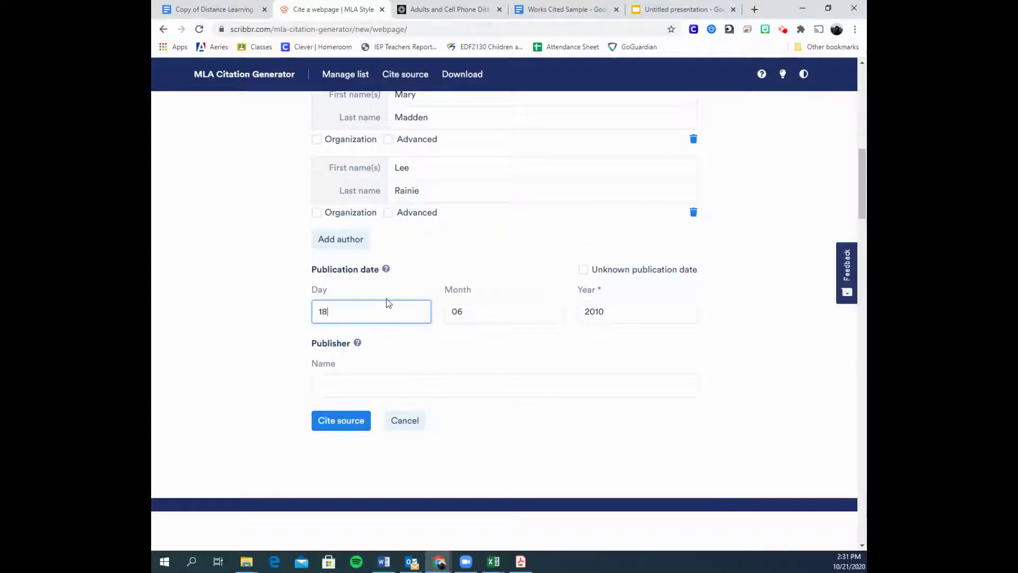
click(451, 7)
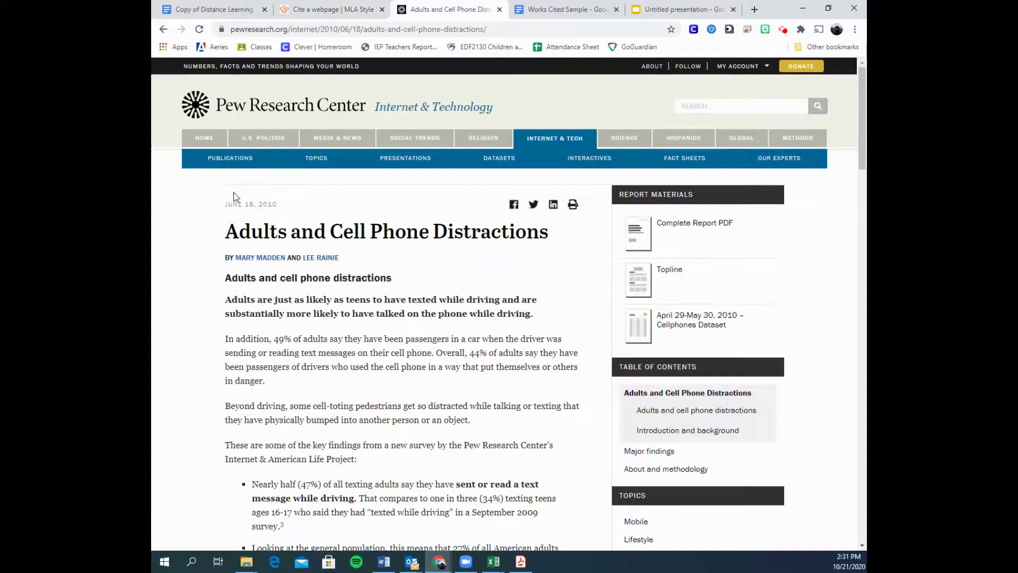
click(340, 10)
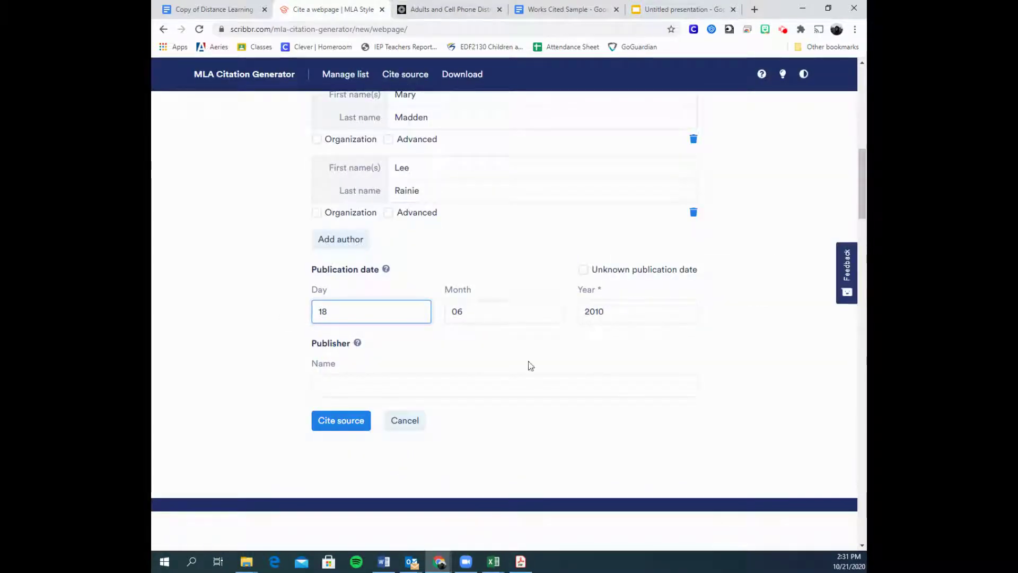
click(424, 385)
click(449, 9)
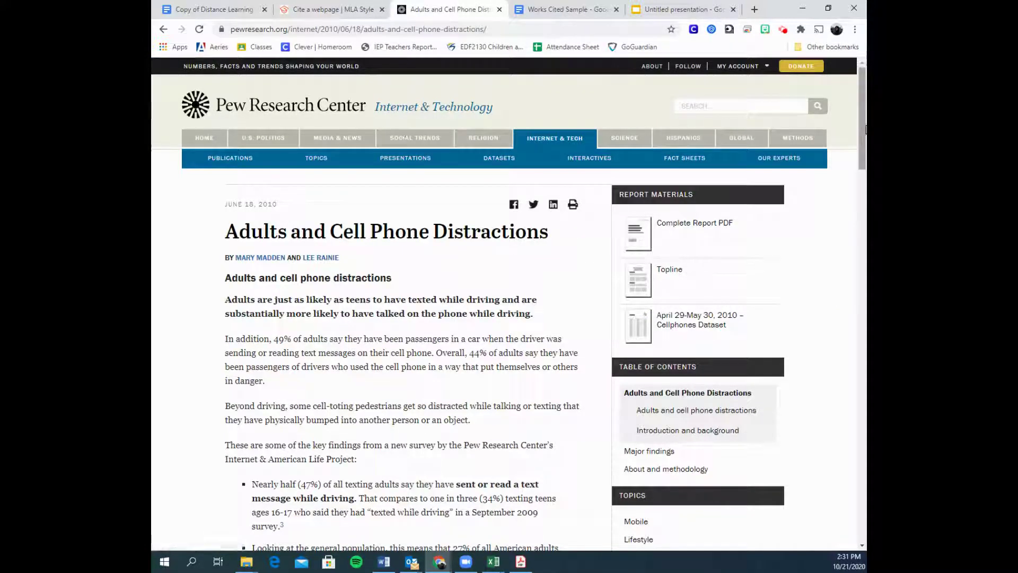
- Copy 'Pew Research Center' from the Pew article's footer
drag(862, 115, 863, 552)
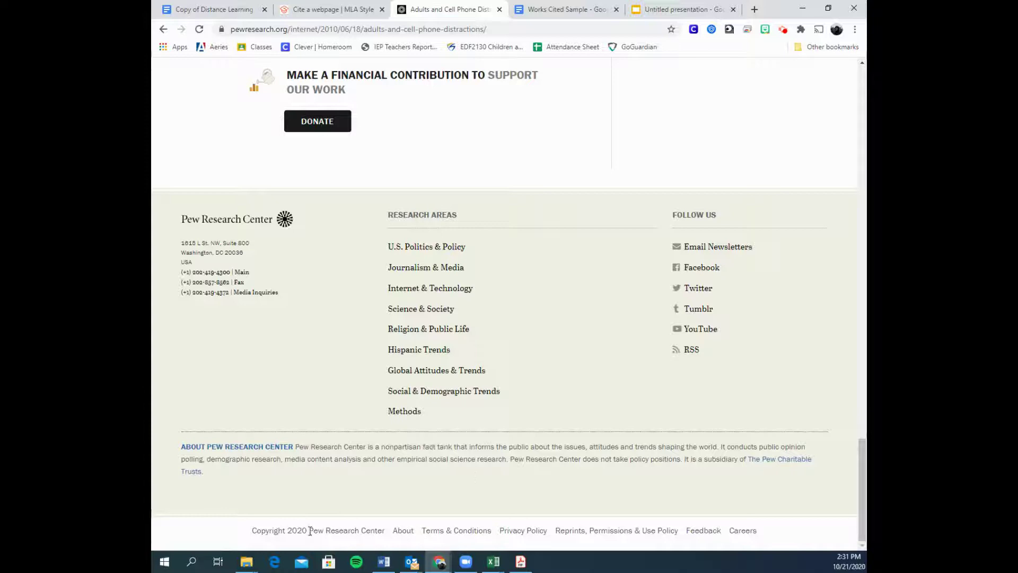
drag(311, 531, 388, 534)
key(ctrl+c)
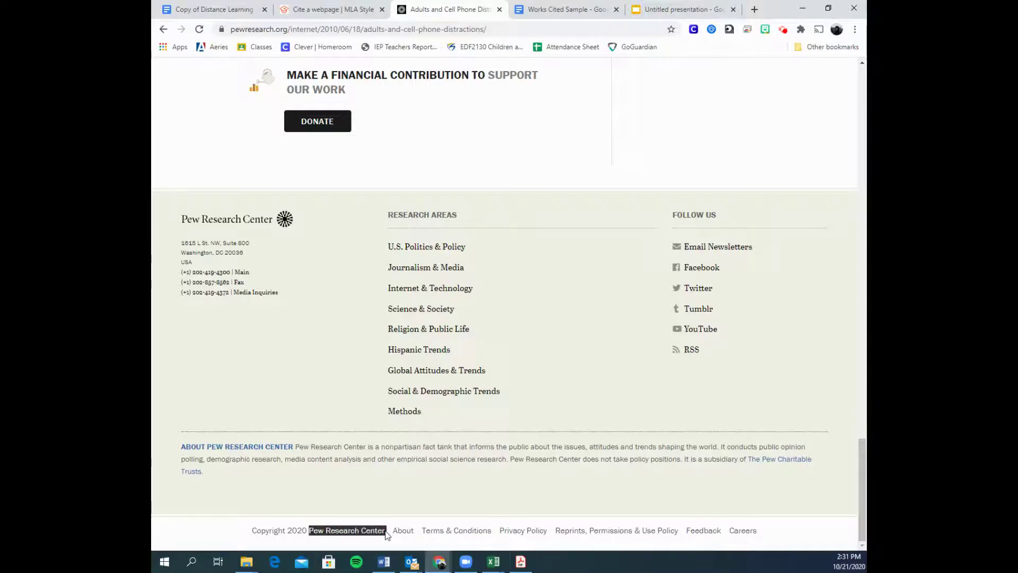
right_click(386, 534)
click(392, 472)
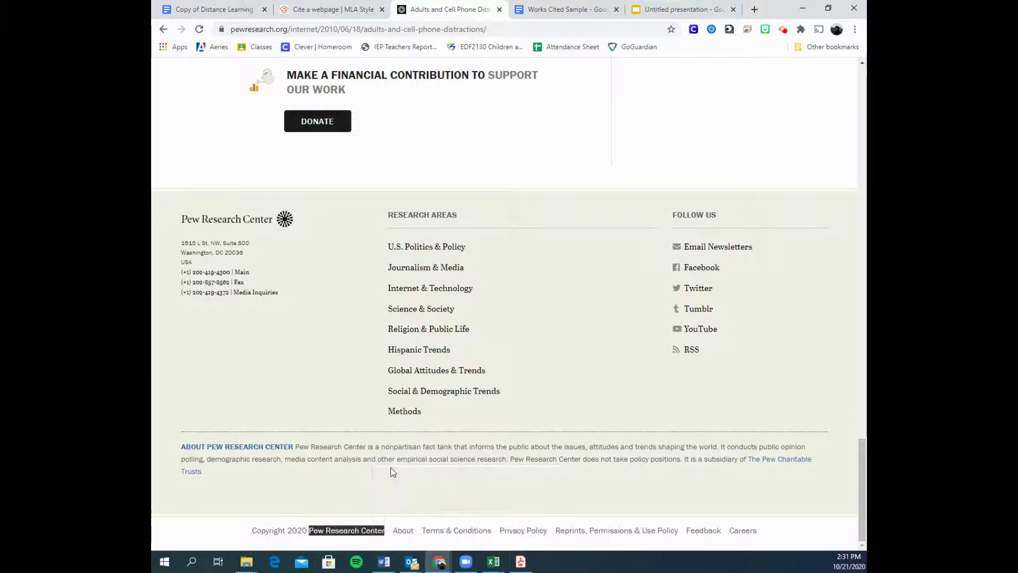
- Paste Pew Research Center as the Publisher Name and generate the citation
click(339, 9)
right_click(347, 386)
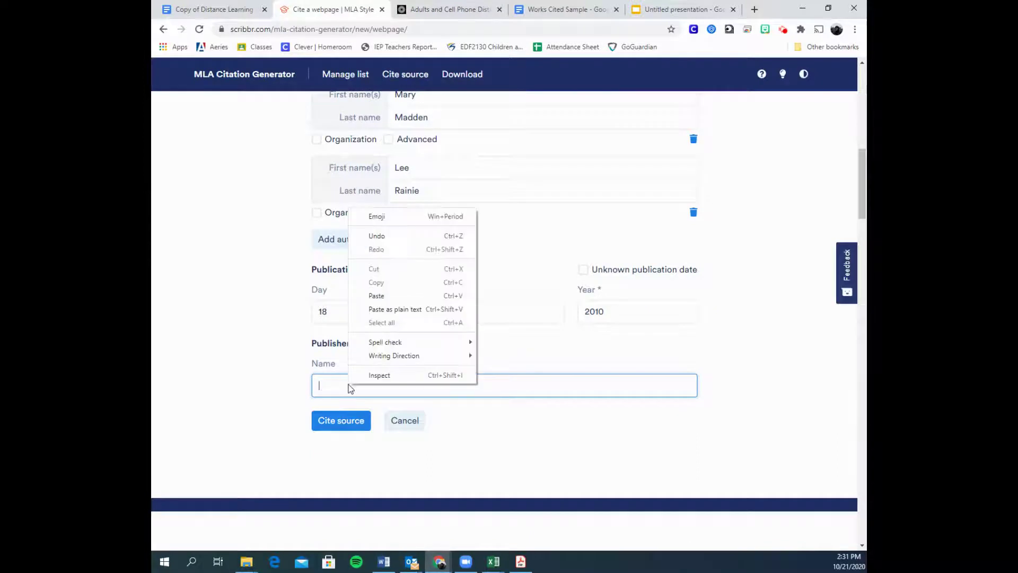
click(386, 296)
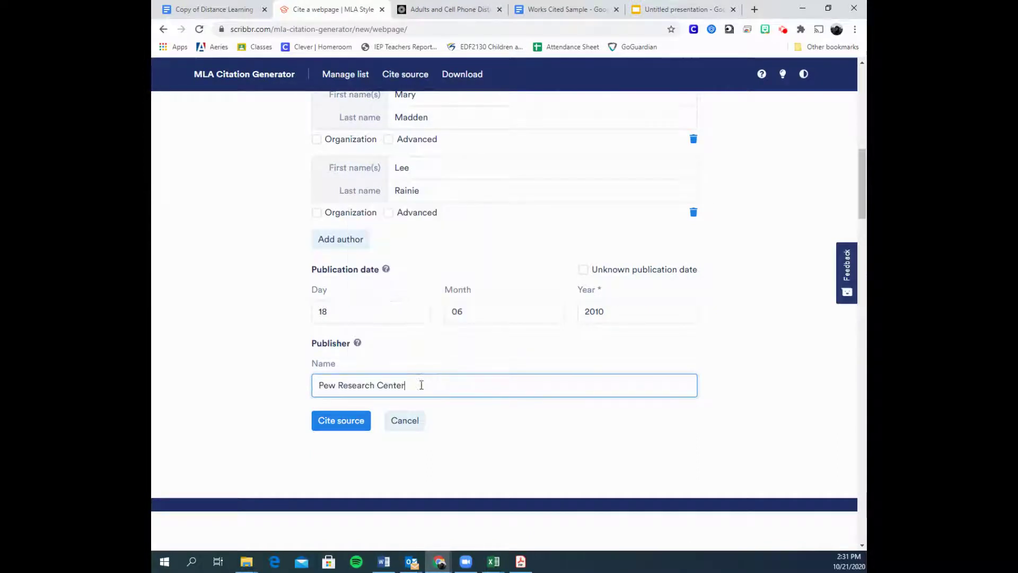
click(341, 420)
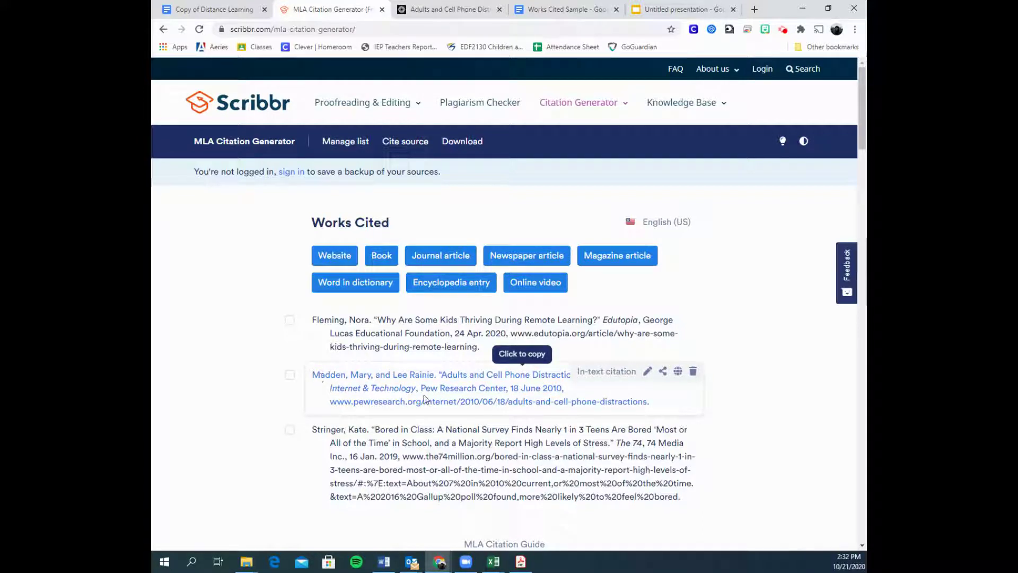
- Copy the 'Adults and Cell Phone Distractions' citation from Scribbr's Works Cited list
click(527, 370)
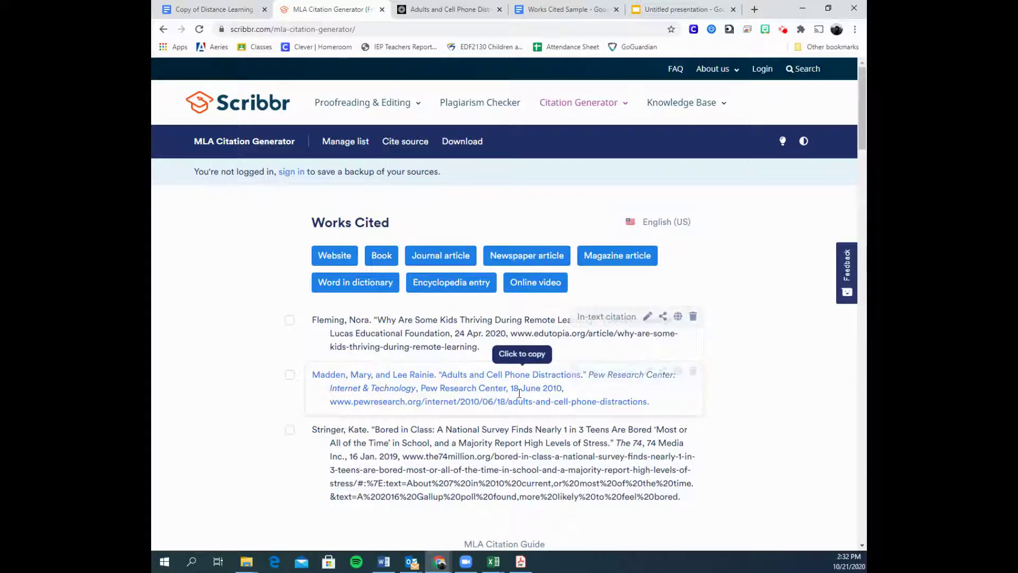
- Paste the Pew citation as plain text on the empty line below the first entry
click(553, 13)
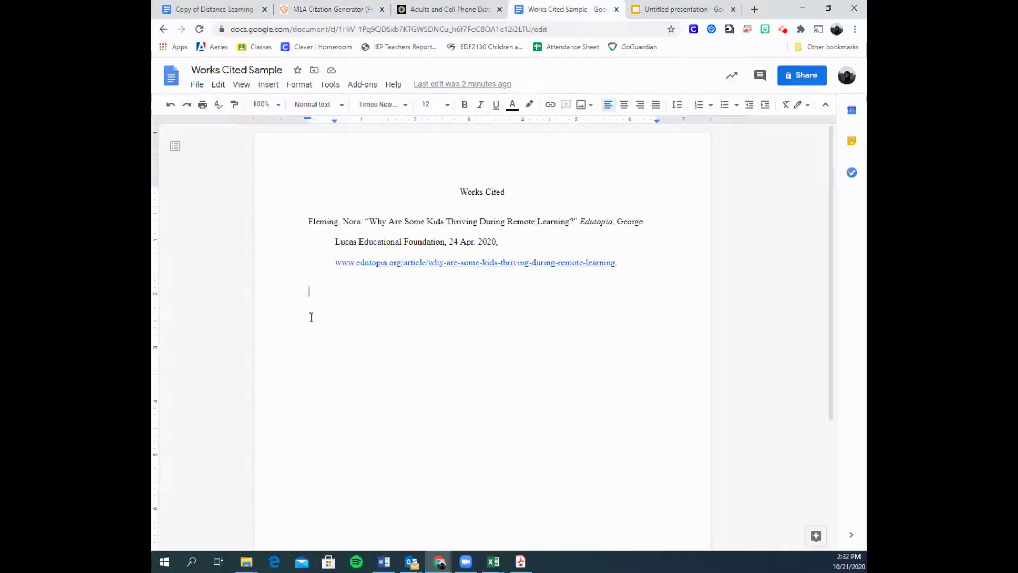
right_click(316, 286)
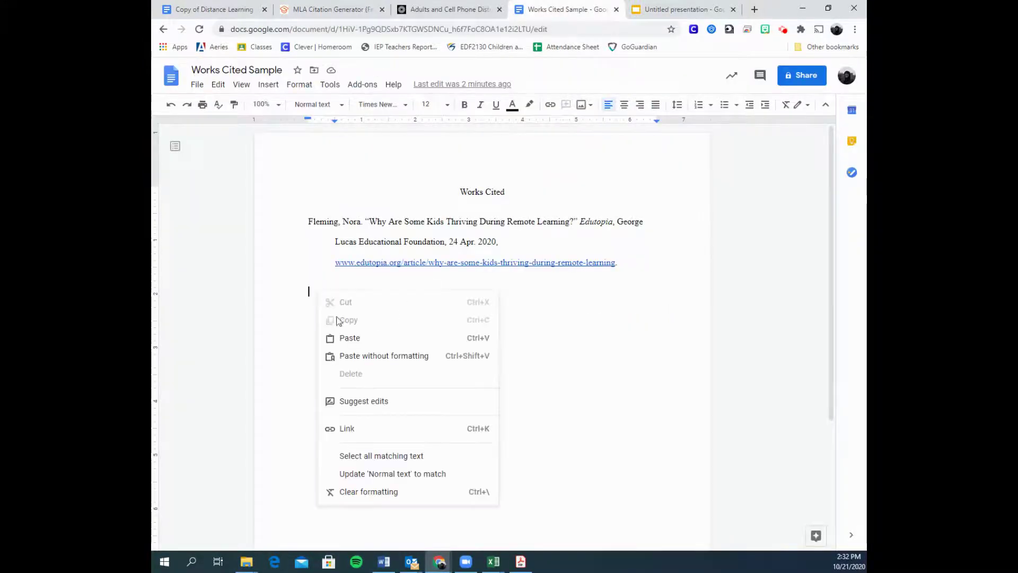
click(350, 355)
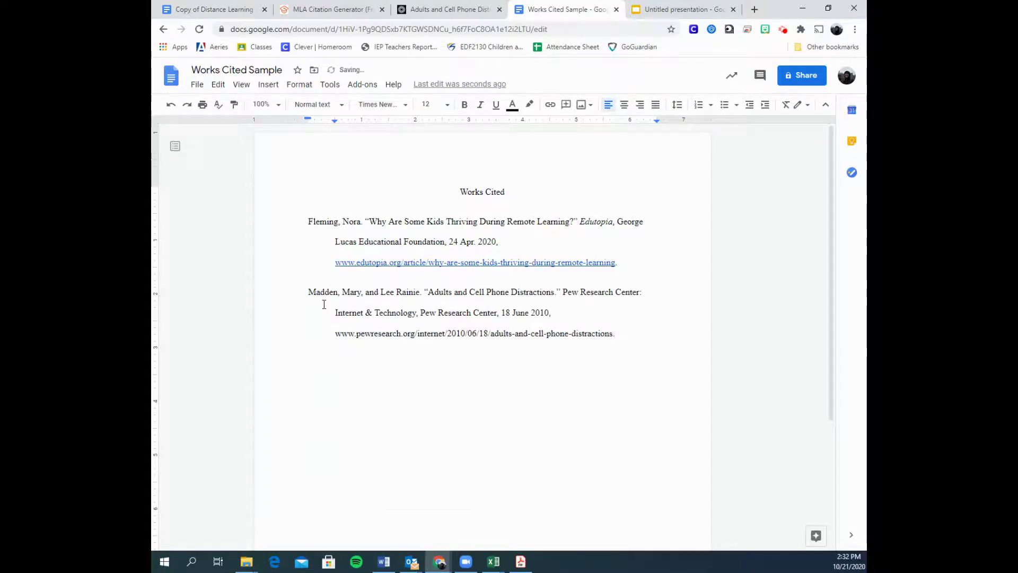
- Copy the third Scribbr citation and paste it as plain text below the second entry, checking its hanging indent
click(350, 4)
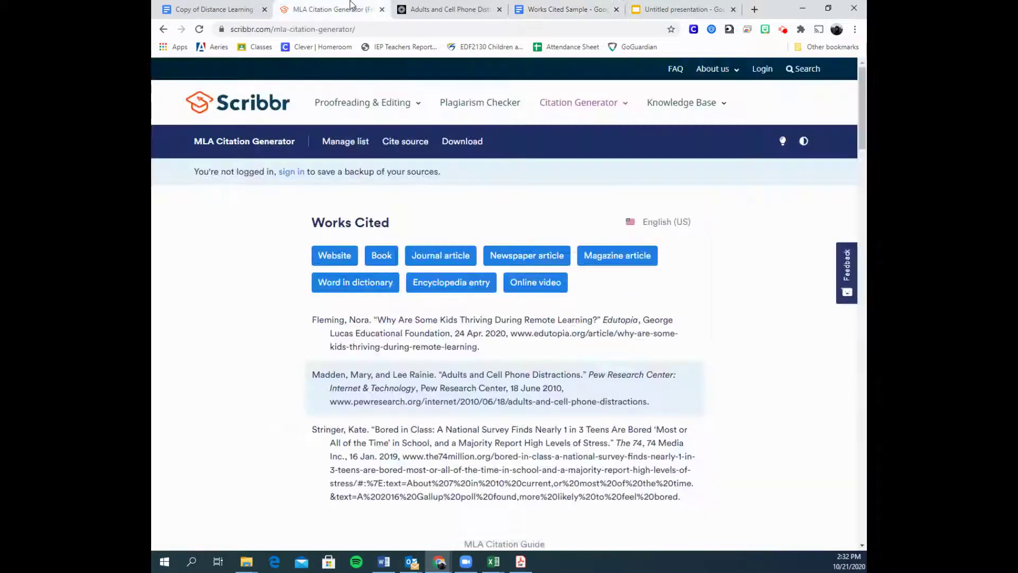
click(496, 427)
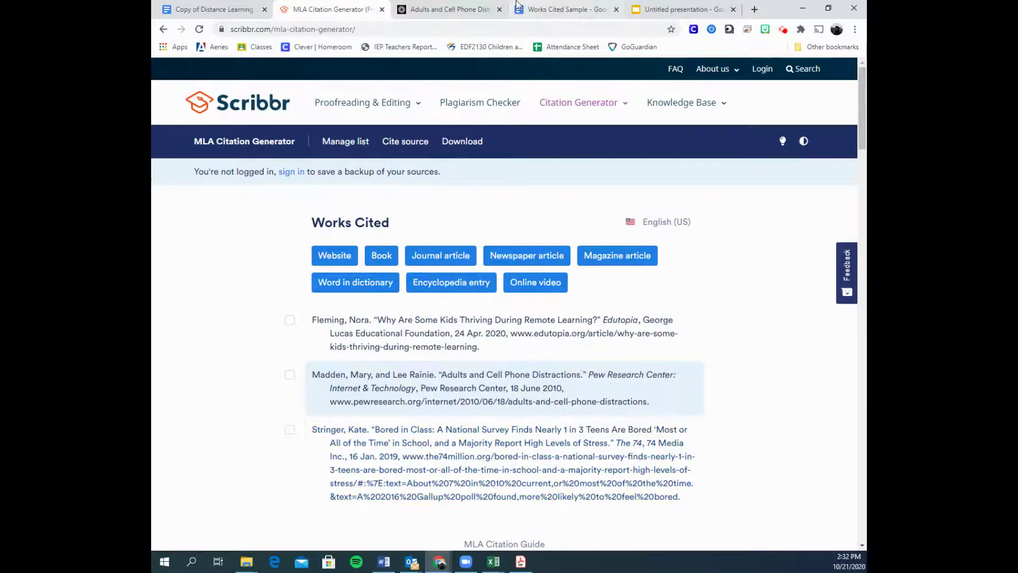
click(551, 9)
click(319, 362)
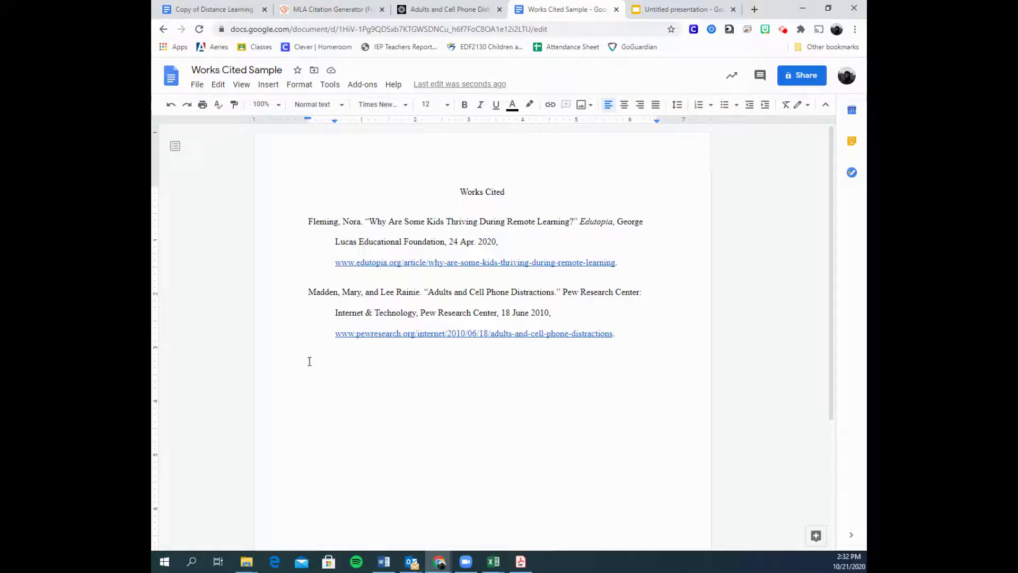
right_click(309, 361)
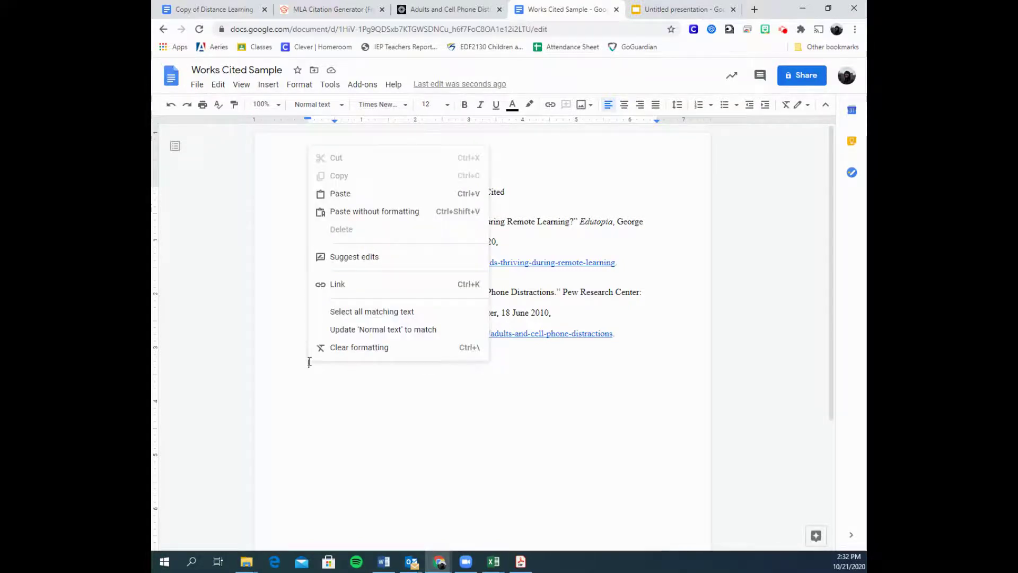
click(353, 212)
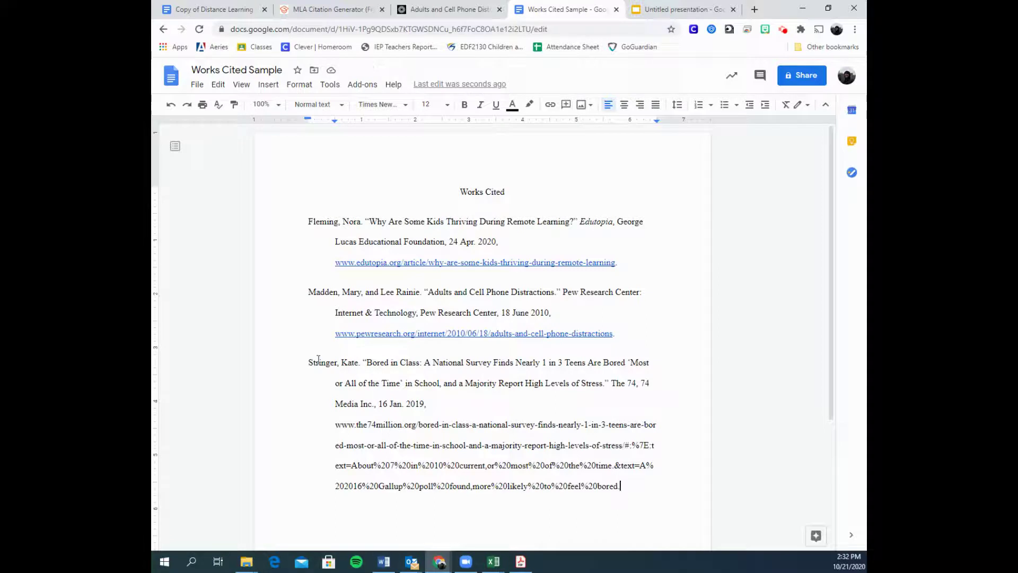
drag(335, 383, 631, 486)
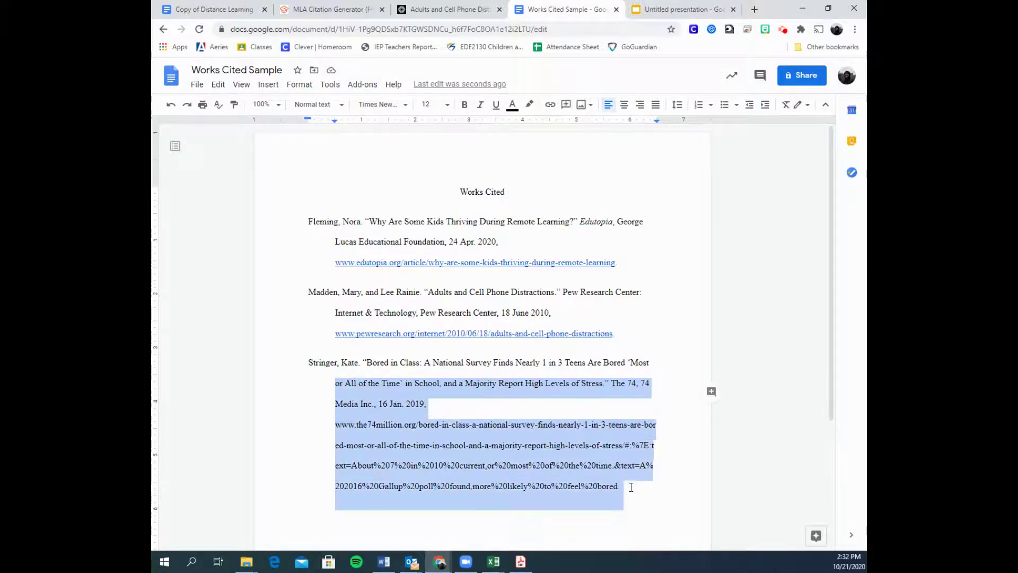
drag(307, 362, 604, 379)
drag(336, 382, 626, 489)
- Select all Works Cited text, from the heading down to the last citation's URL
click(323, 396)
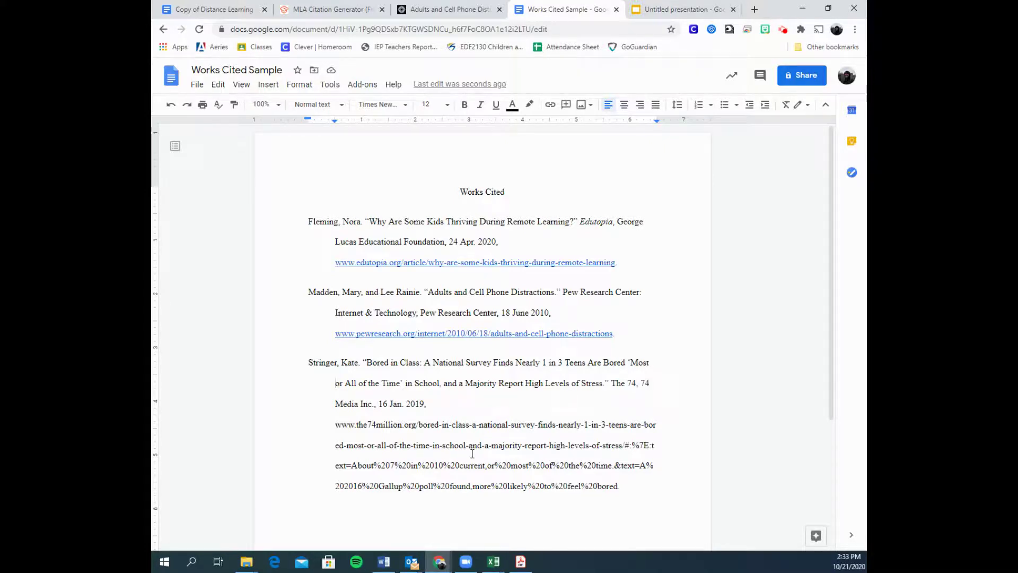
click(474, 200)
click(462, 206)
drag(454, 194, 634, 491)
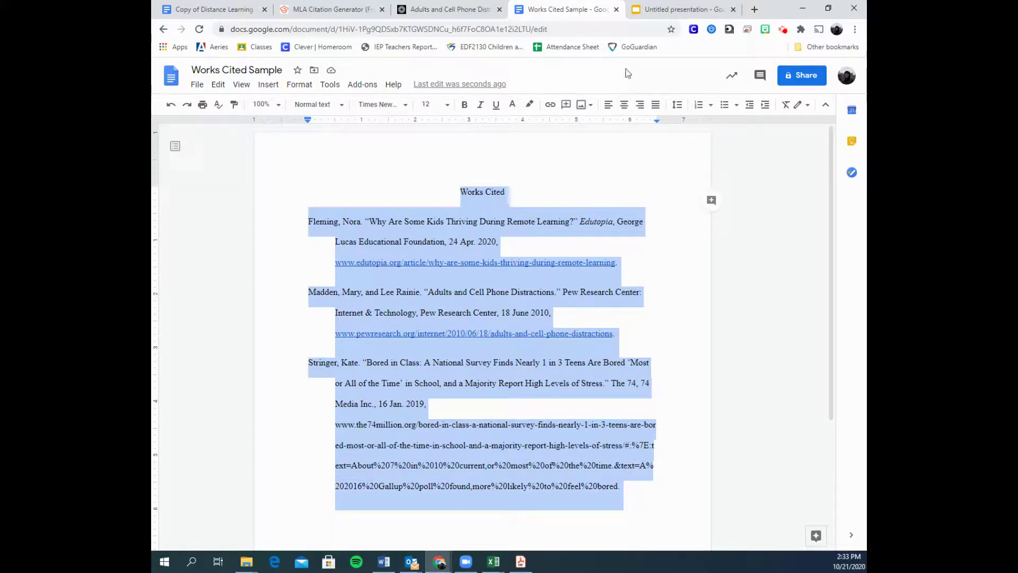
- Show the Work Cited slide and inspect its title box and three hanging-indent citations
click(679, 9)
click(626, 208)
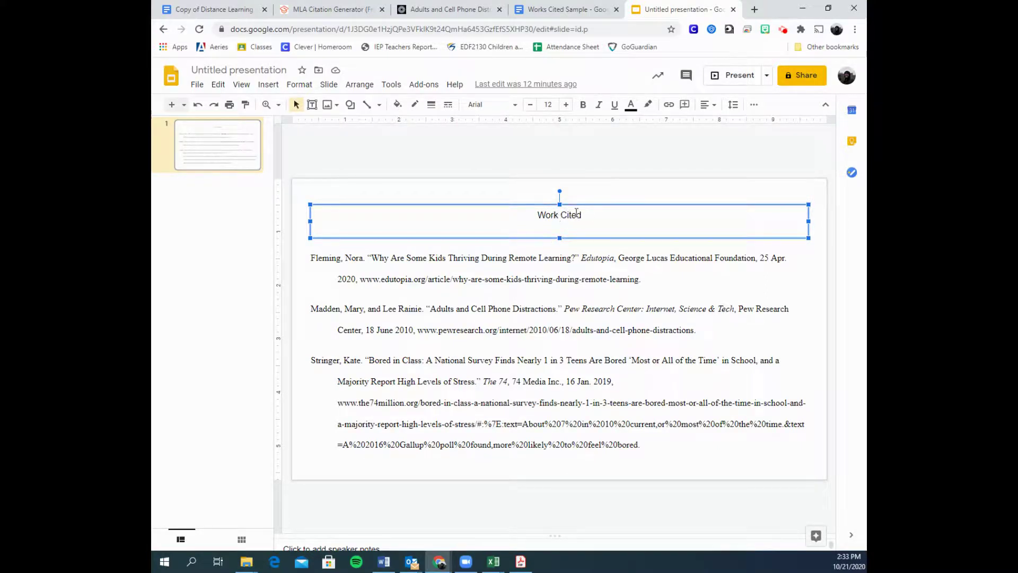
click(583, 278)
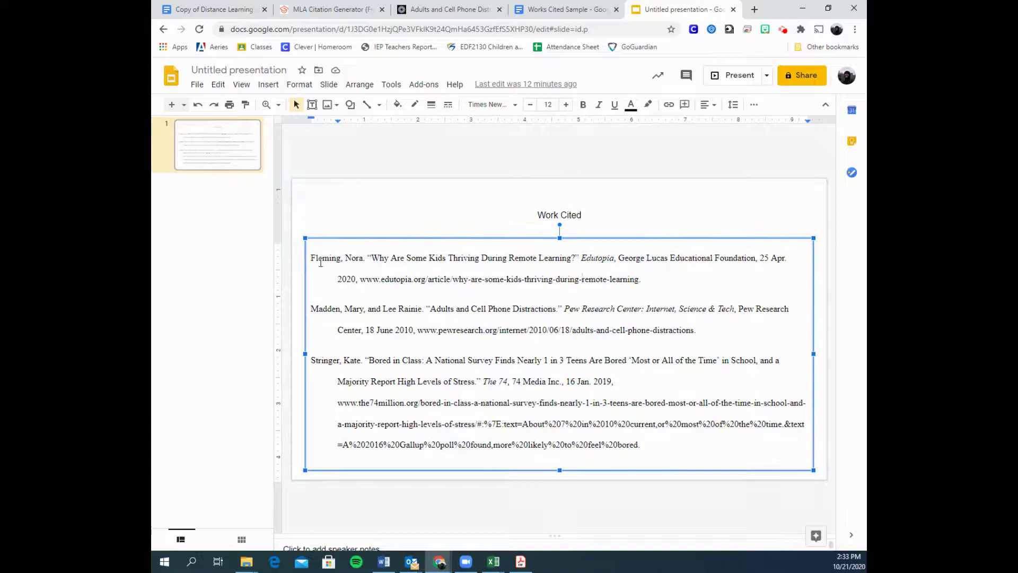
drag(312, 260, 692, 444)
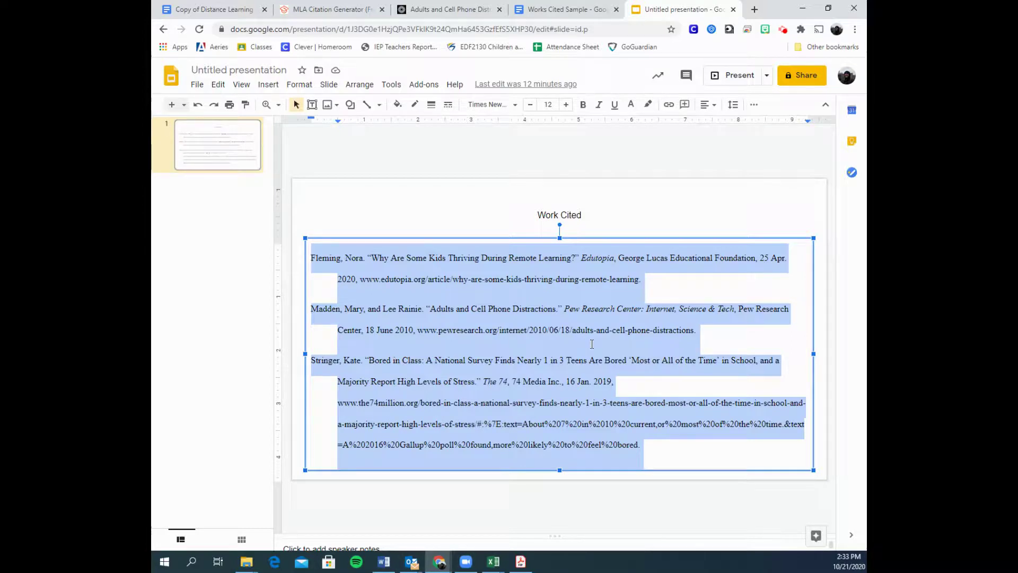
click(357, 274)
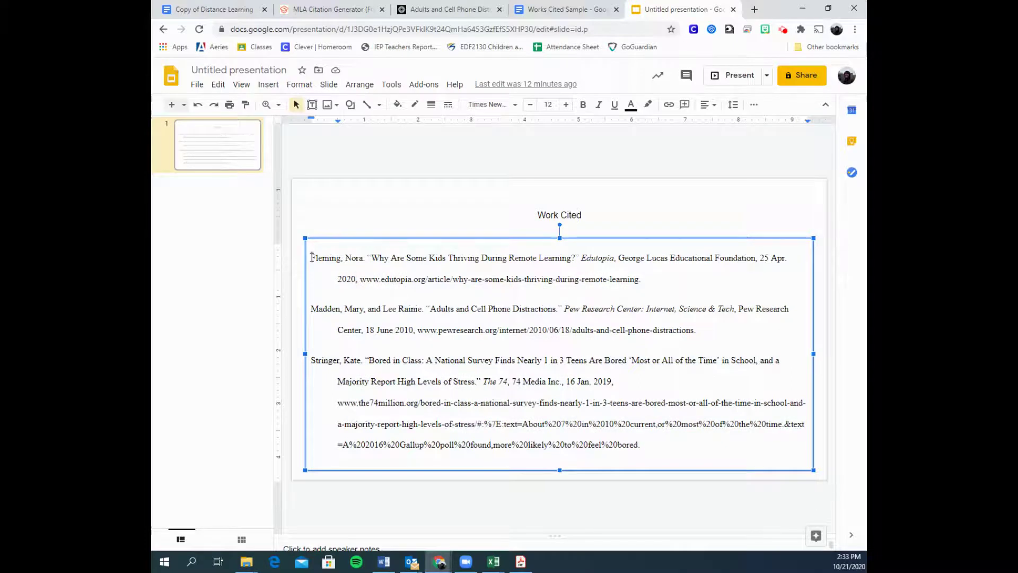
drag(312, 257, 367, 260)
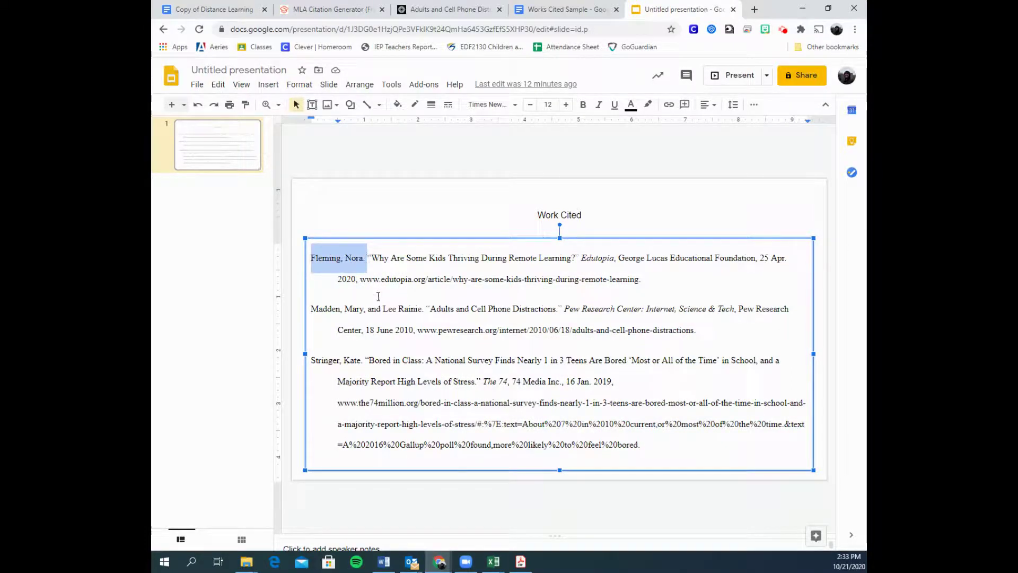
click(345, 258)
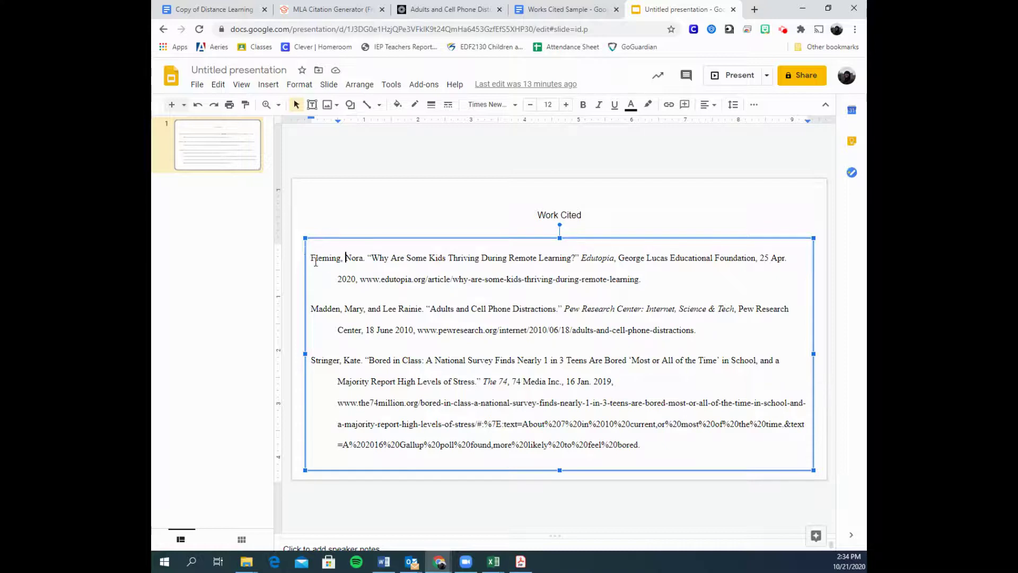
drag(315, 260, 640, 275)
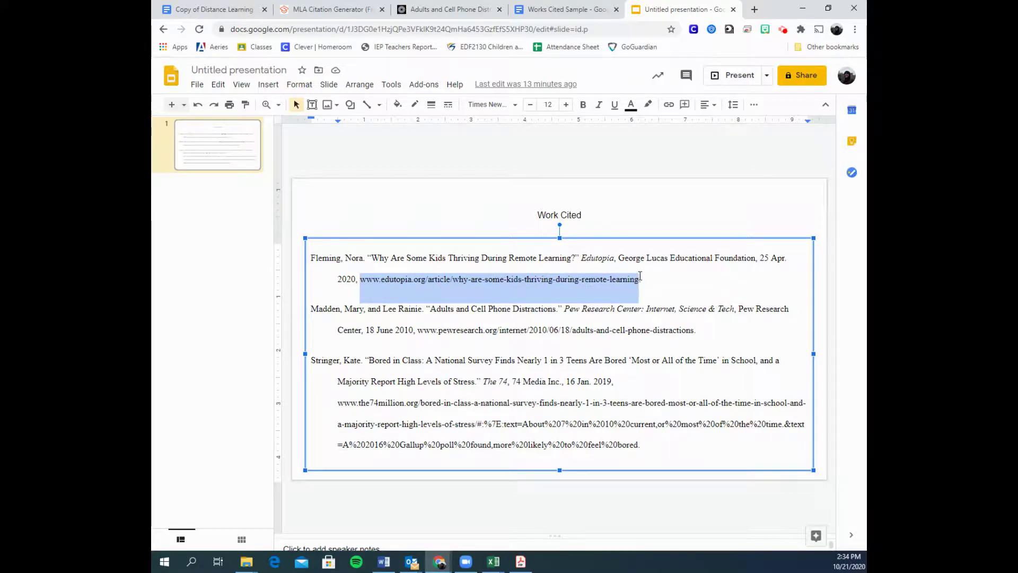
click(654, 276)
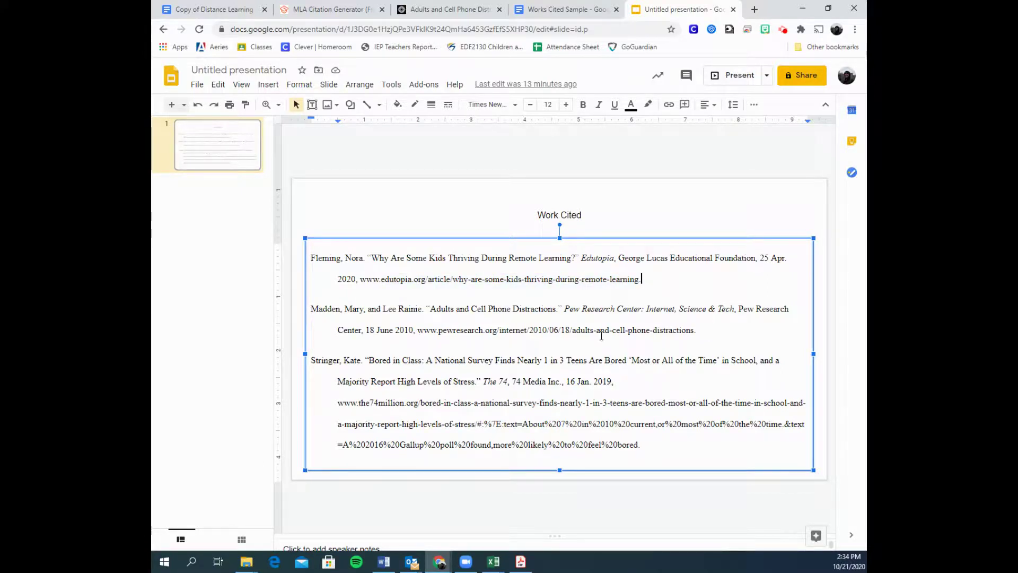
- Glance at Scribbr's citation list, then return to the Works Cited Sample document
click(590, 12)
click(524, 186)
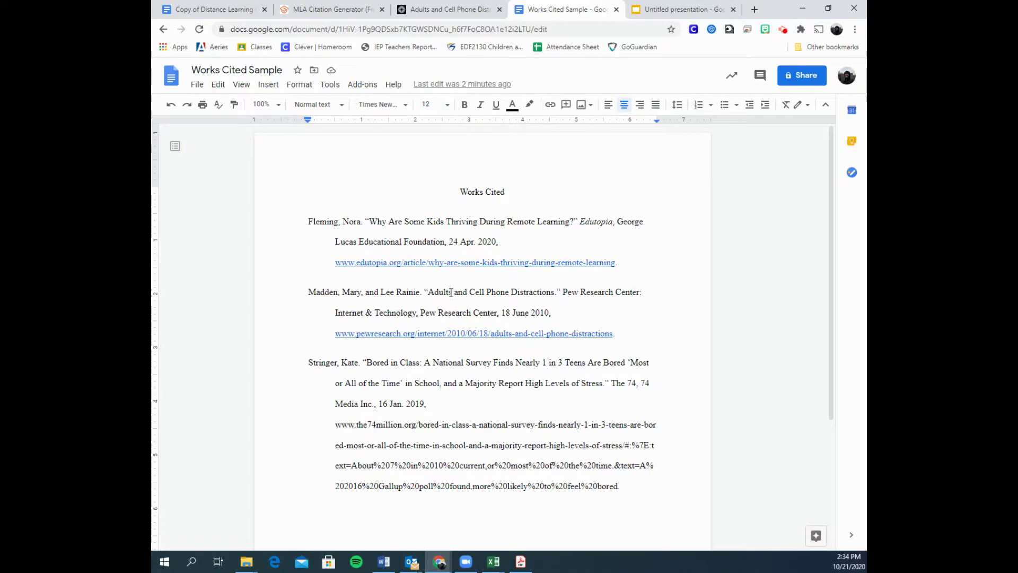
click(326, 9)
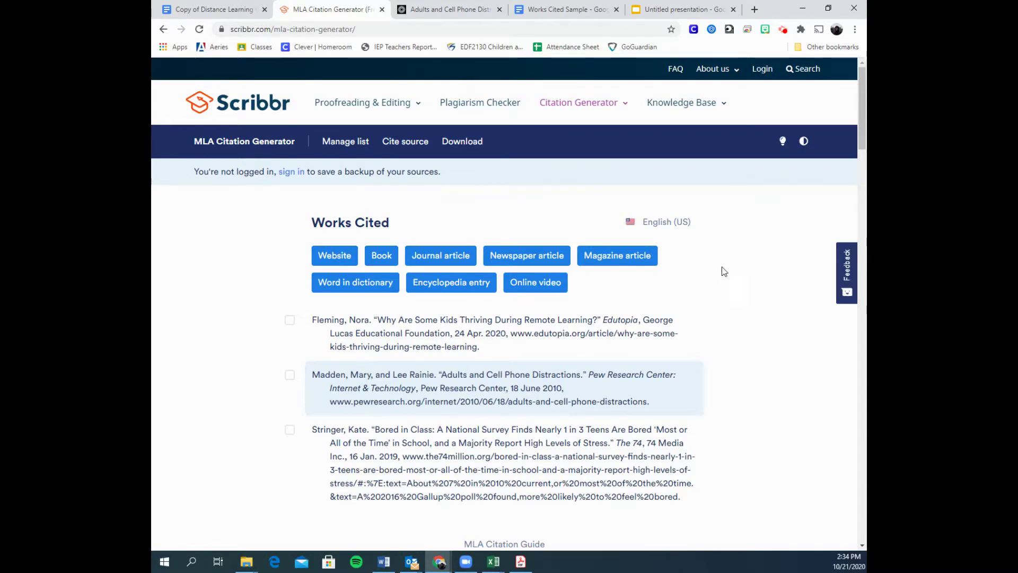
click(561, 9)
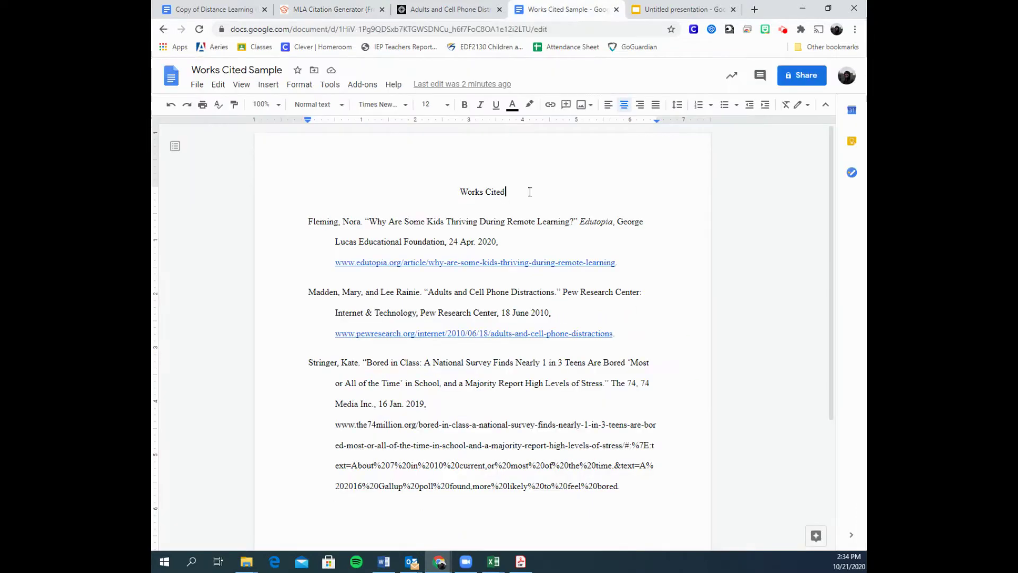
click(783, 30)
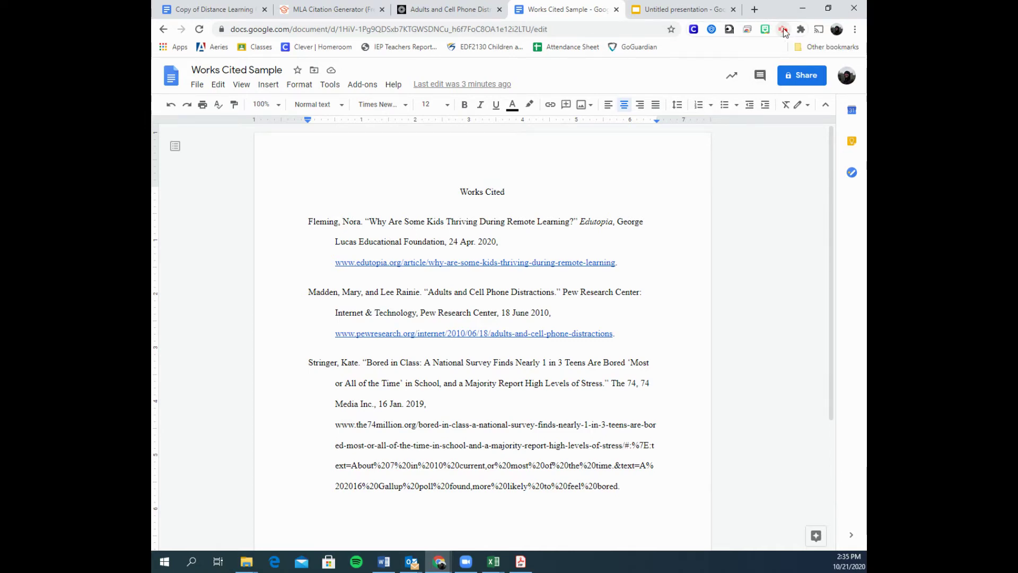